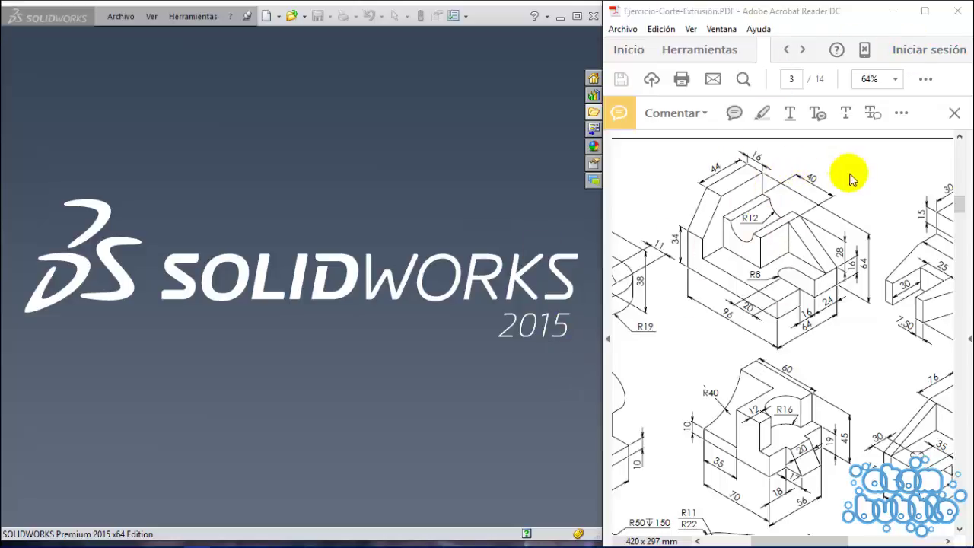
Focus SOLIDWORKS beside the PDF drawing and open the New Document dialog
left_click(424, 230)
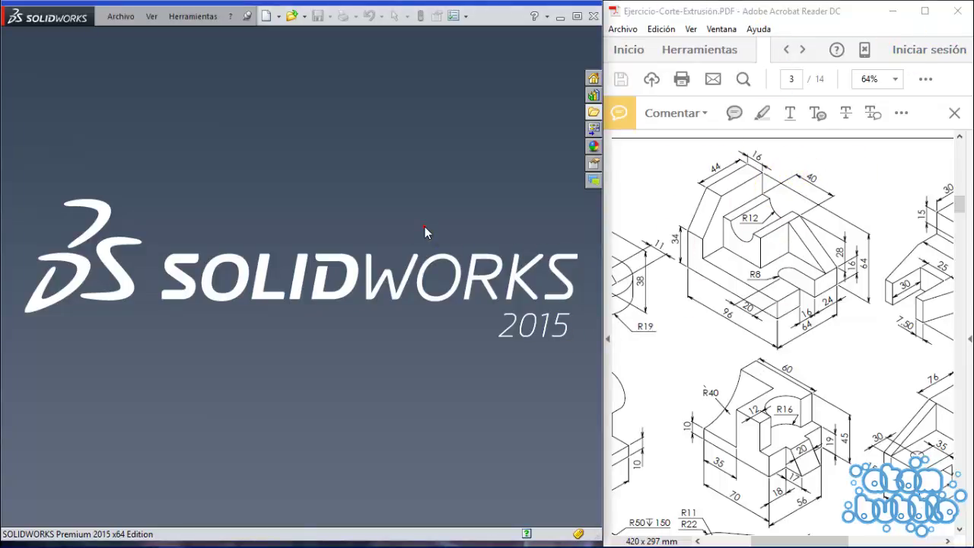
key("ctrl+n")
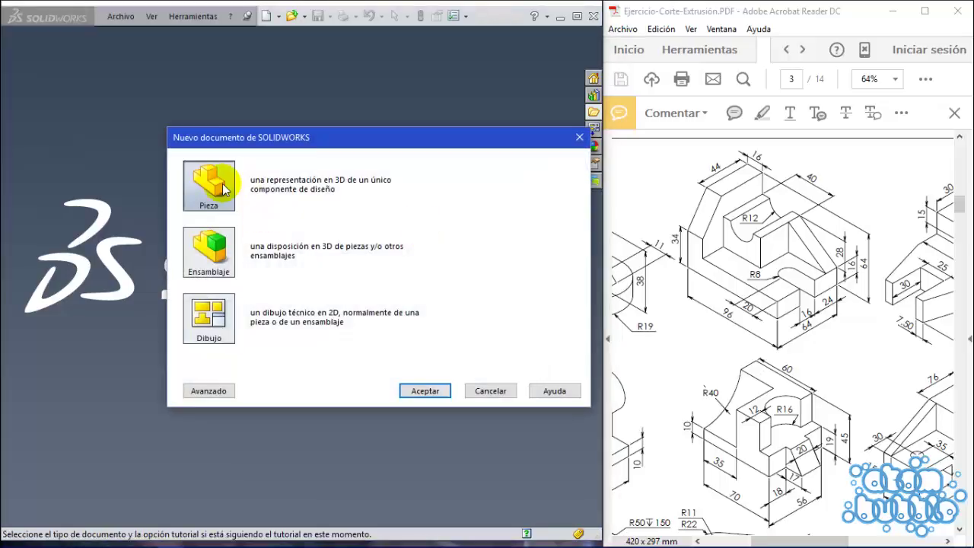
Create a new Pieza (part) document and select the Alzado plane
double_click(221, 187)
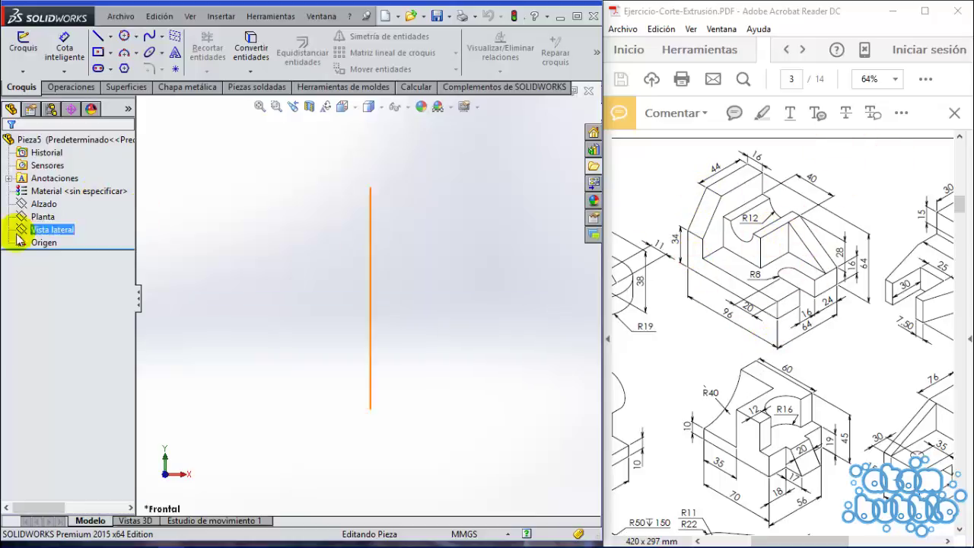
left_click(41, 206)
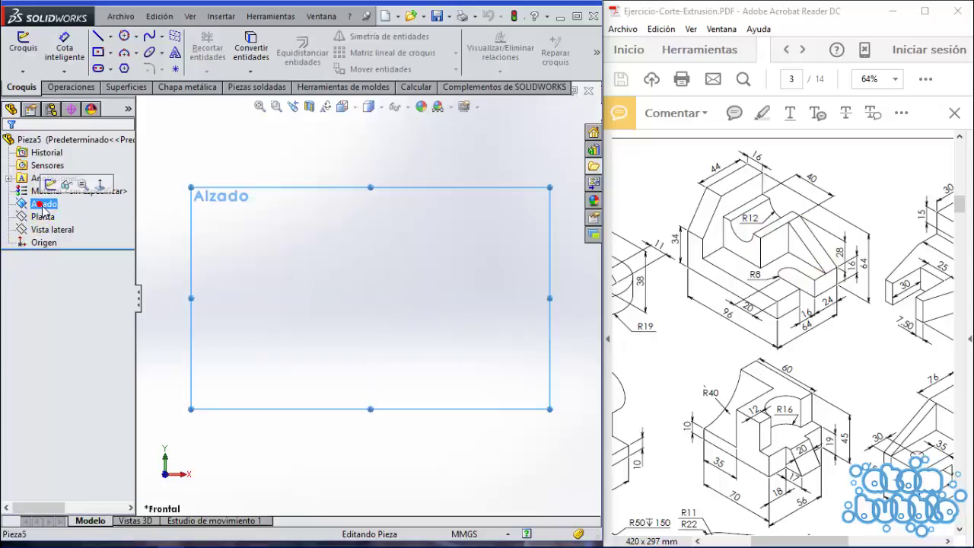
Sketch a closed six-line L-shaped outline on Alzado, lower-left corner at the origin
left_click(50, 184)
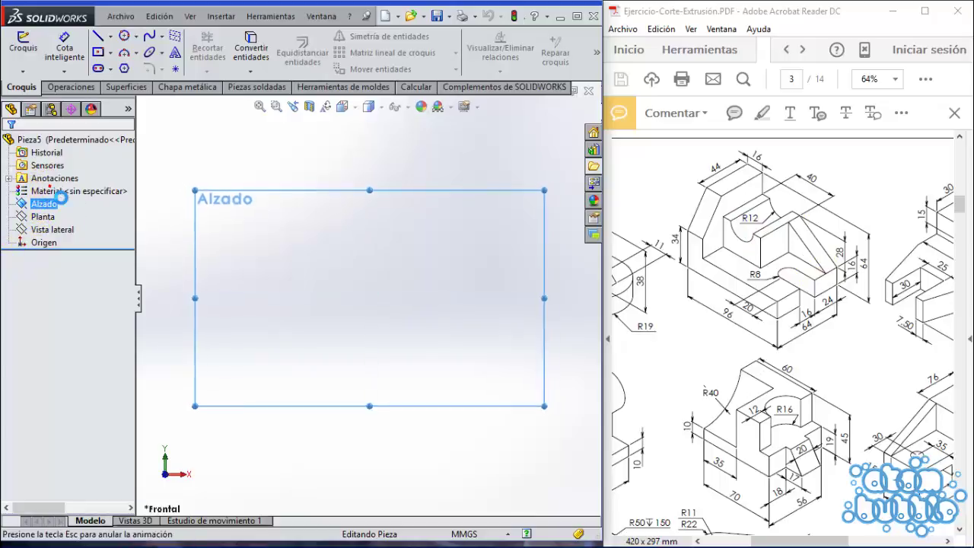
left_click(98, 38)
left_click(368, 218)
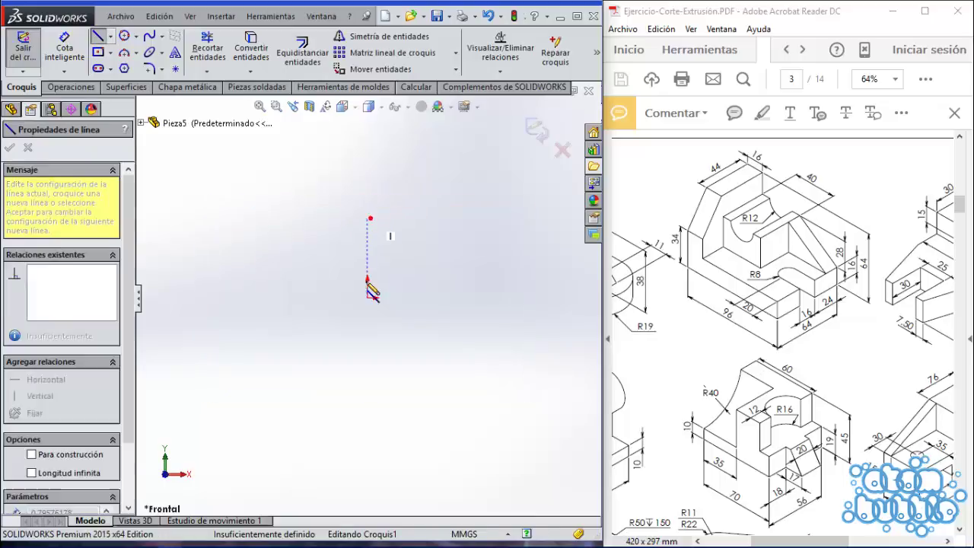
left_click(368, 297)
left_click(520, 297)
left_click(520, 268)
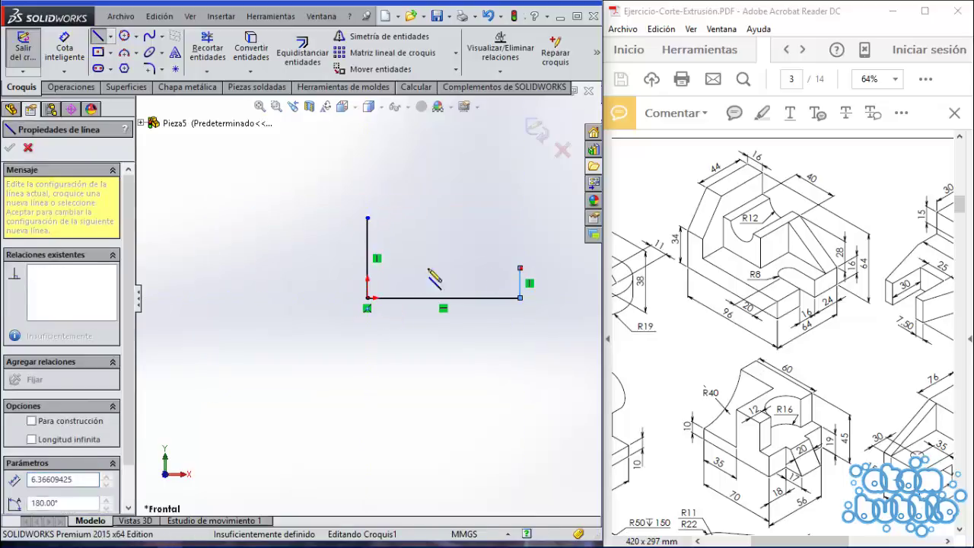
left_click(405, 268)
left_click(405, 218)
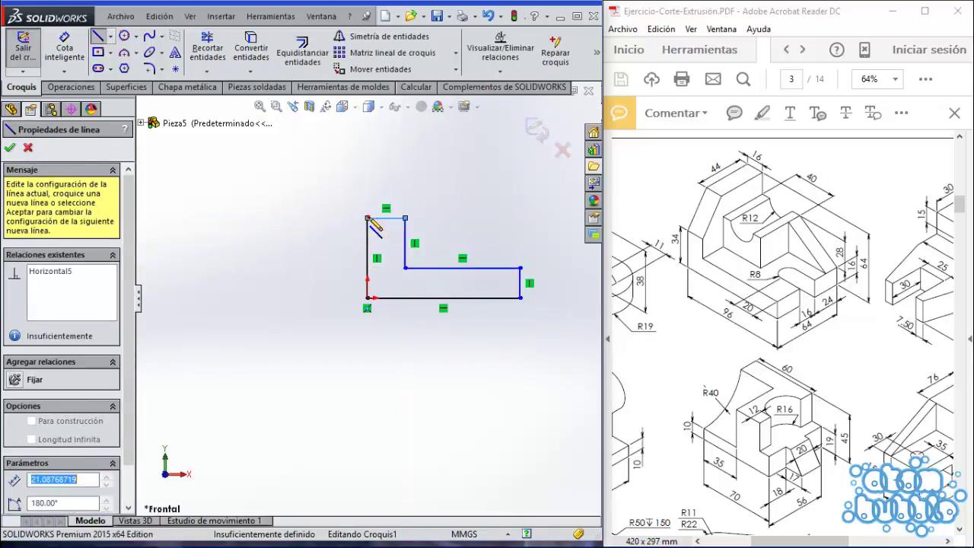
left_click(70, 48)
Dimension the L's left edge to 64 high and bottom edge to 96 long
left_click(347, 239)
left_click(338, 236)
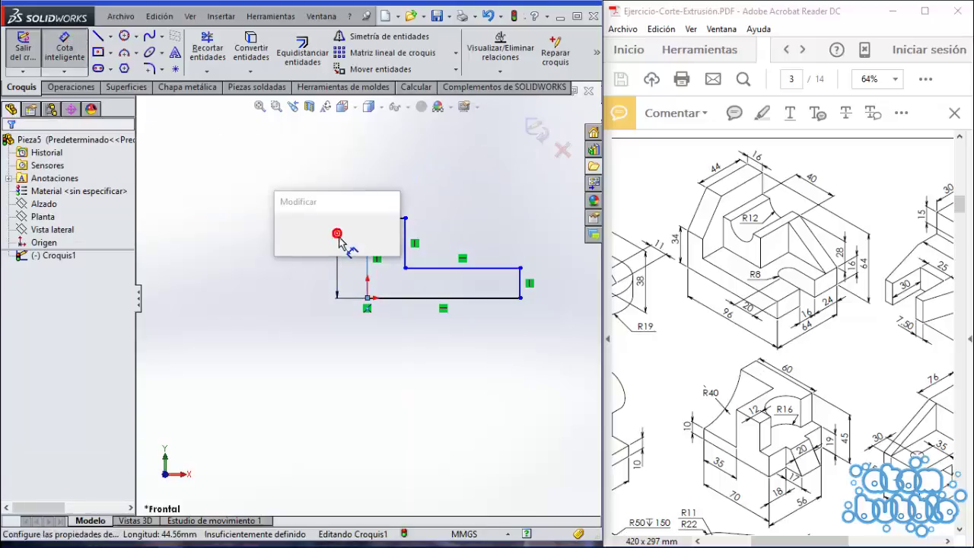
type("64")
key("Return")
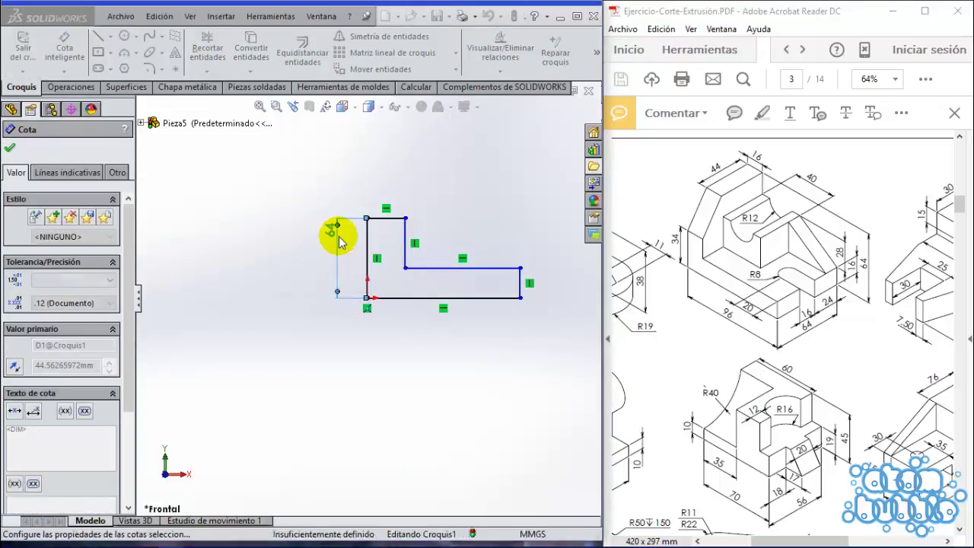
left_click(475, 305)
left_click(460, 322)
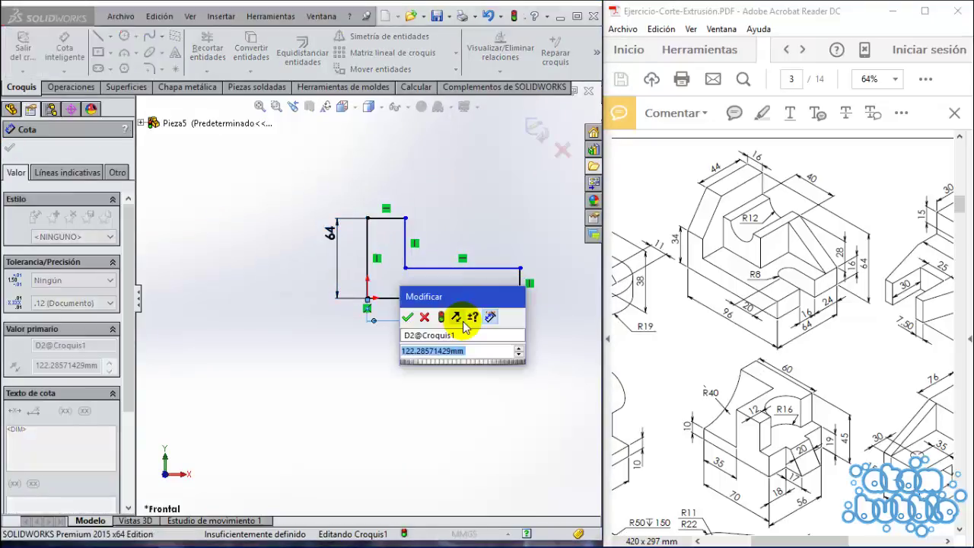
type("96")
key("Return")
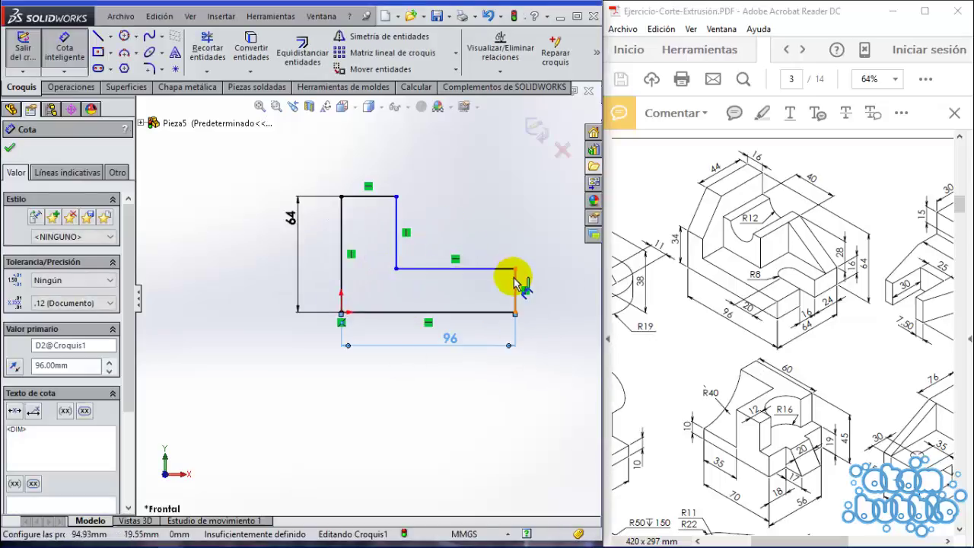
Dimension the base thickness to 16 and the upright width to 16
left_click(517, 281)
left_click(546, 280)
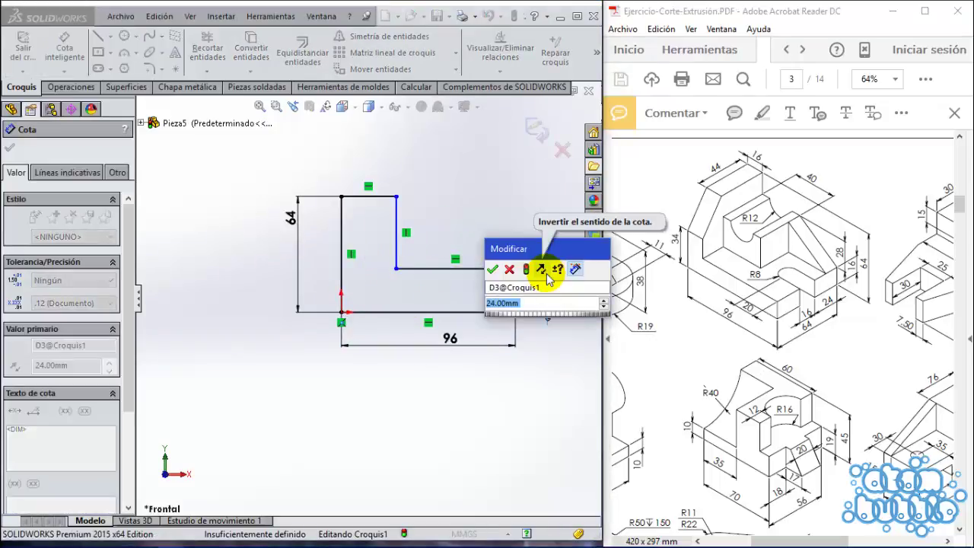
type("16")
key("Return")
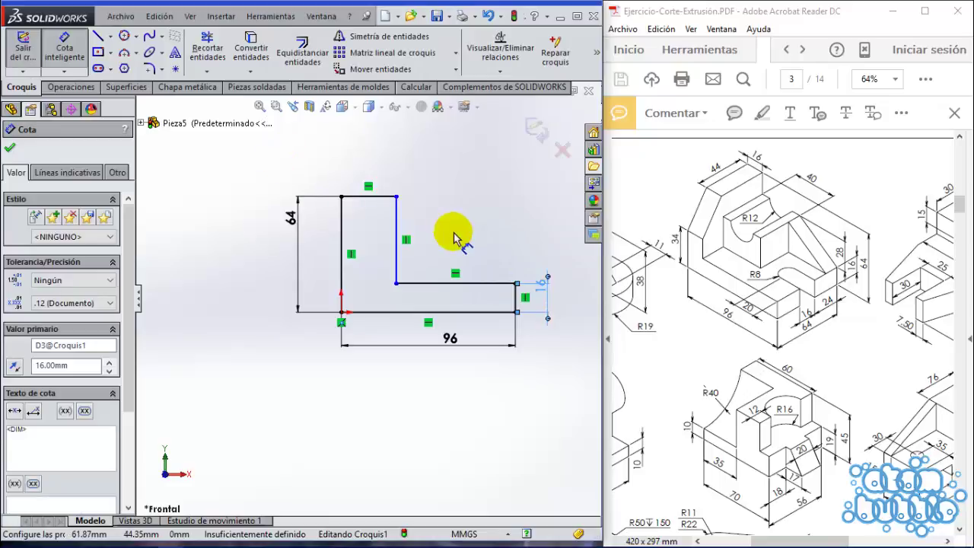
key("Escape")
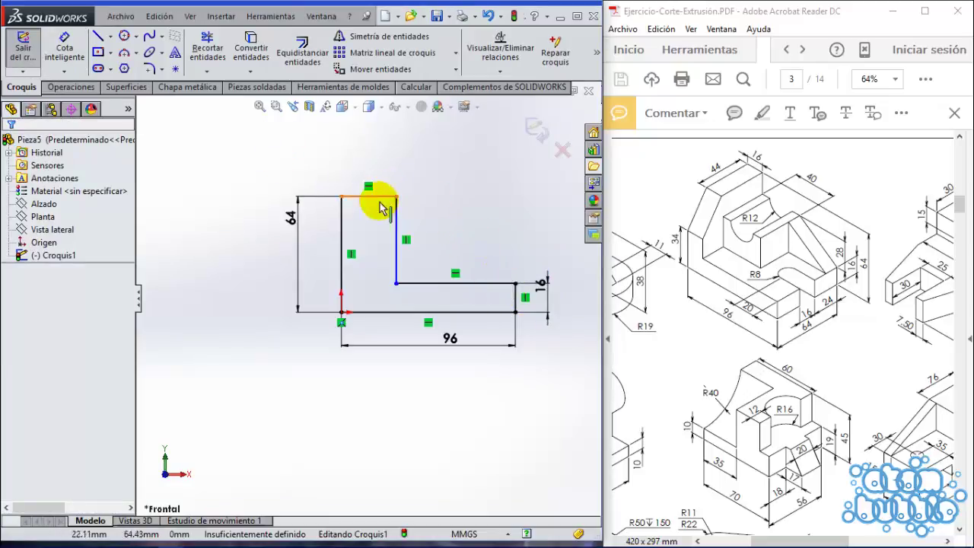
left_click(390, 197)
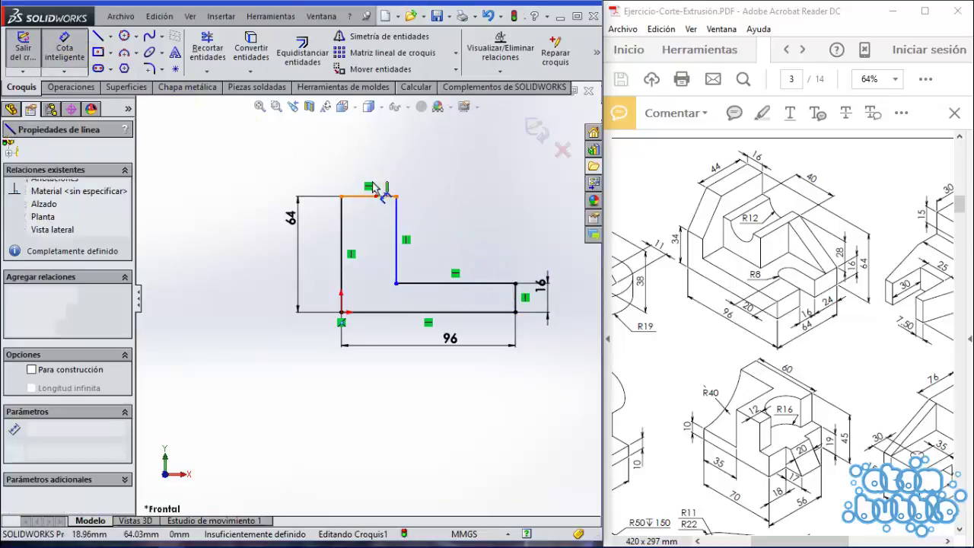
left_click(372, 157)
type("16")
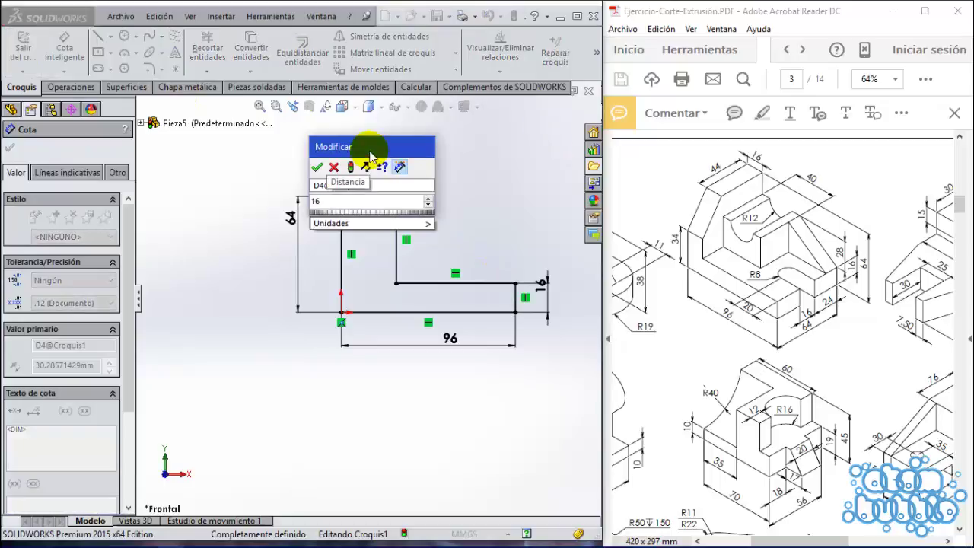
key("Return")
key("Escape")
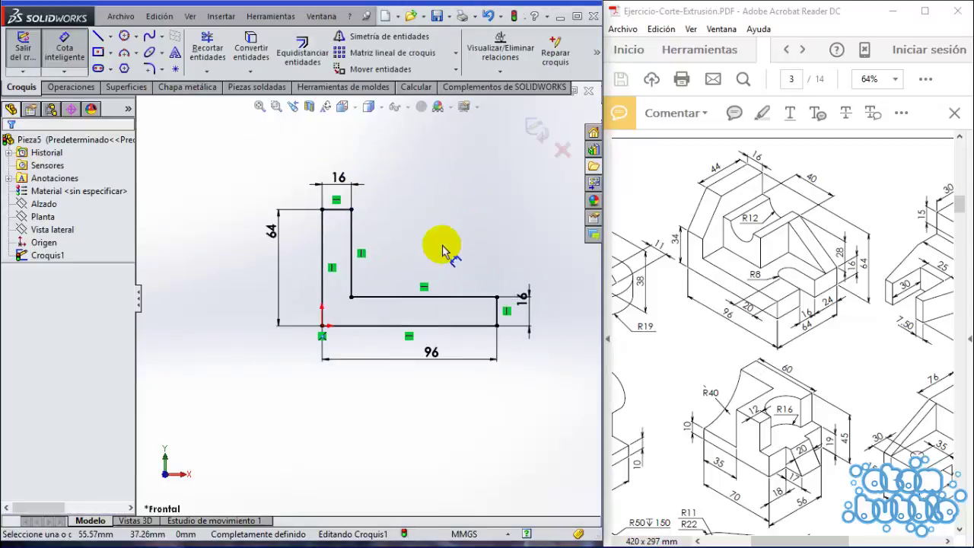
left_click(71, 86)
Extrude the L sketch 64 mm using the Plano medio (mid-plane) end condition
left_click(32, 52)
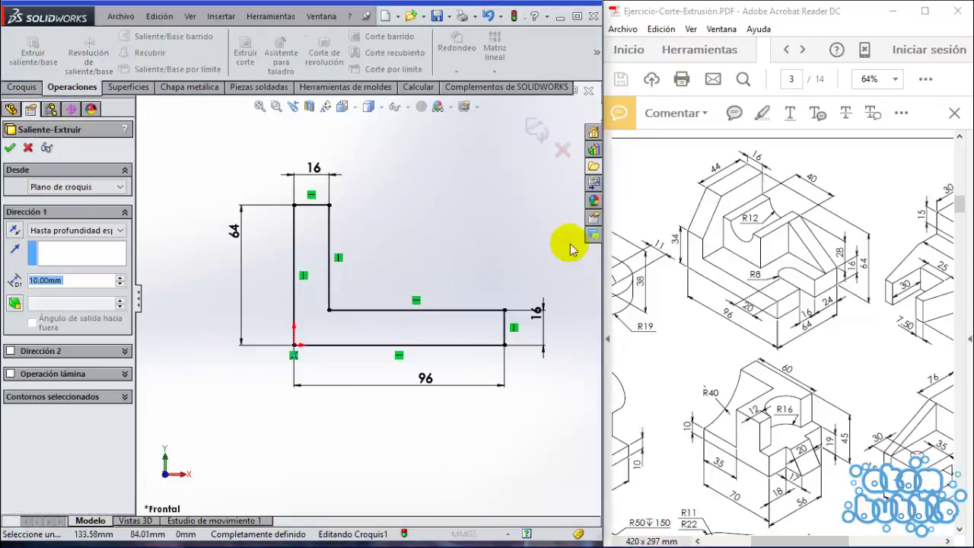
left_click(57, 230)
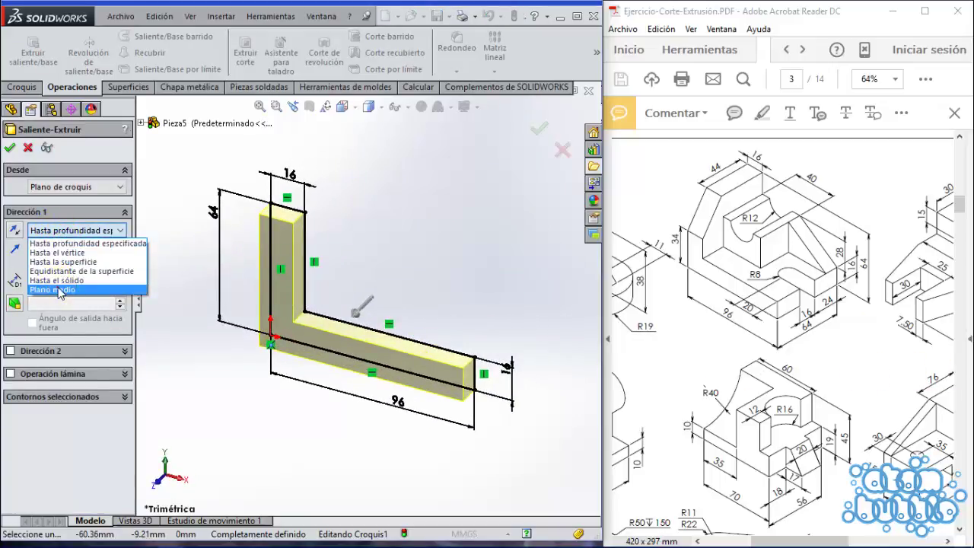
left_click(97, 284)
type("64")
key("Return")
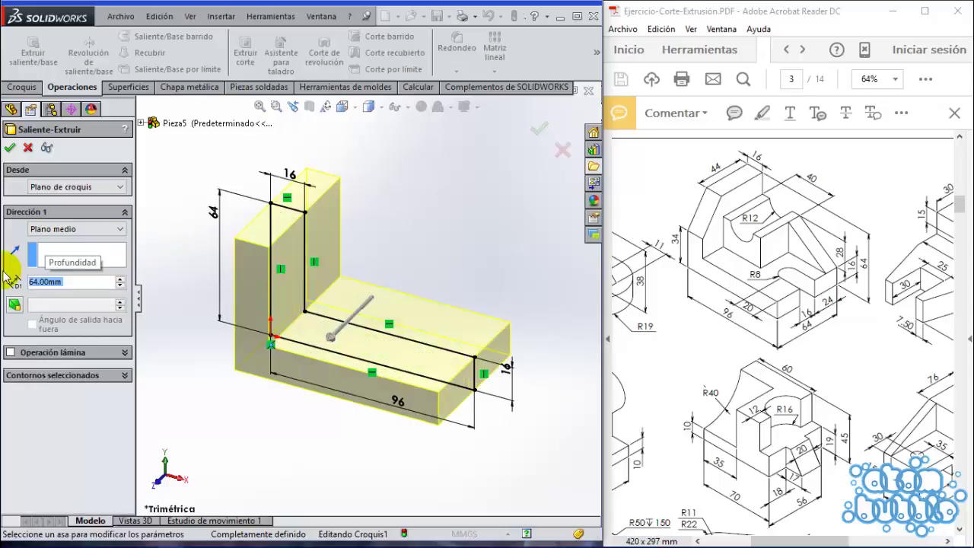
left_click(9, 150)
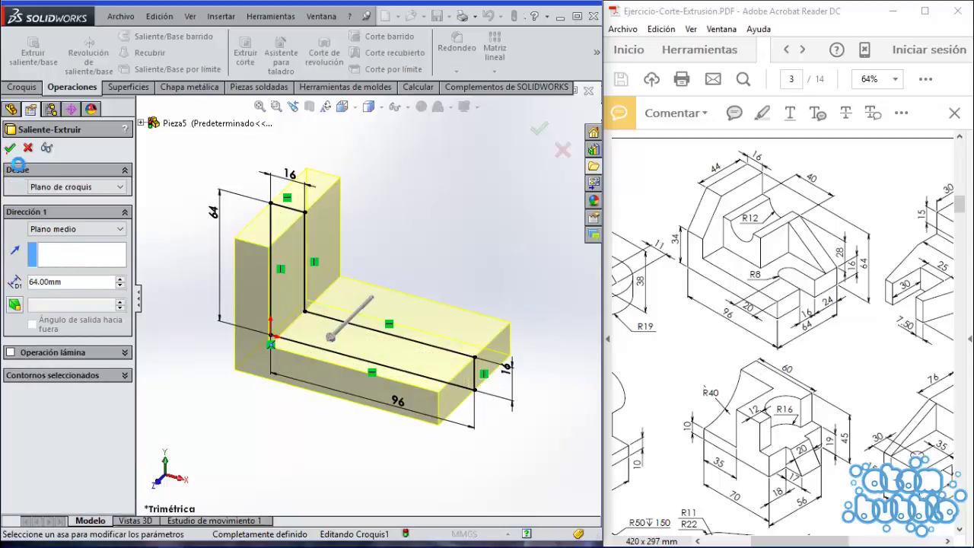
scroll(353, 291, "down", 2)
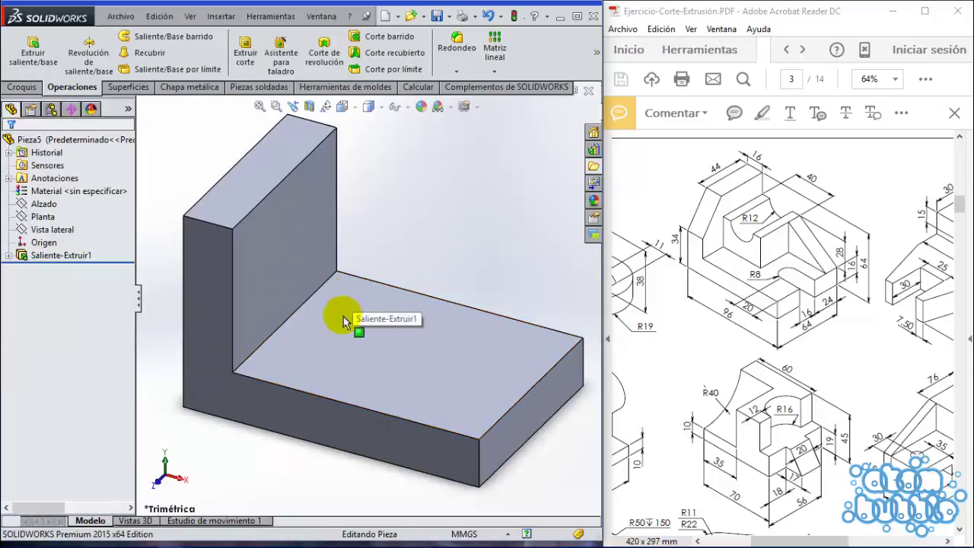
scroll(325, 230, "up", 3)
scroll(334, 313, "down", 2)
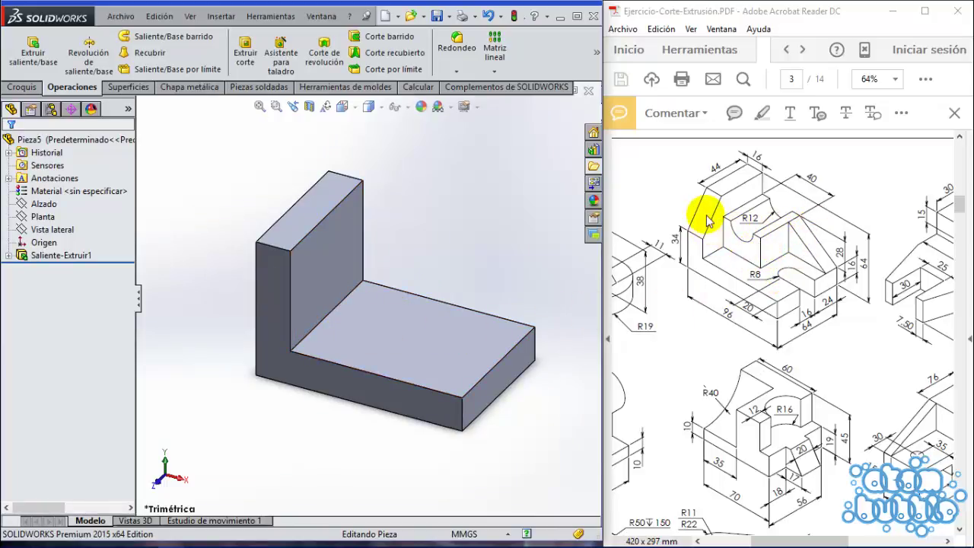
Start a new sketch on the upright's inner face, viewed straight on
right_click(315, 256)
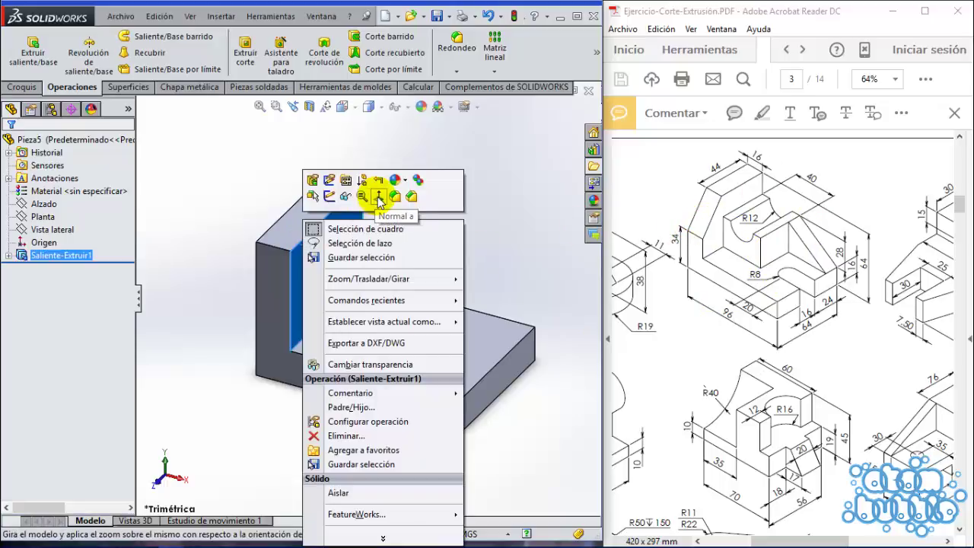
left_click(378, 200)
left_click(254, 55)
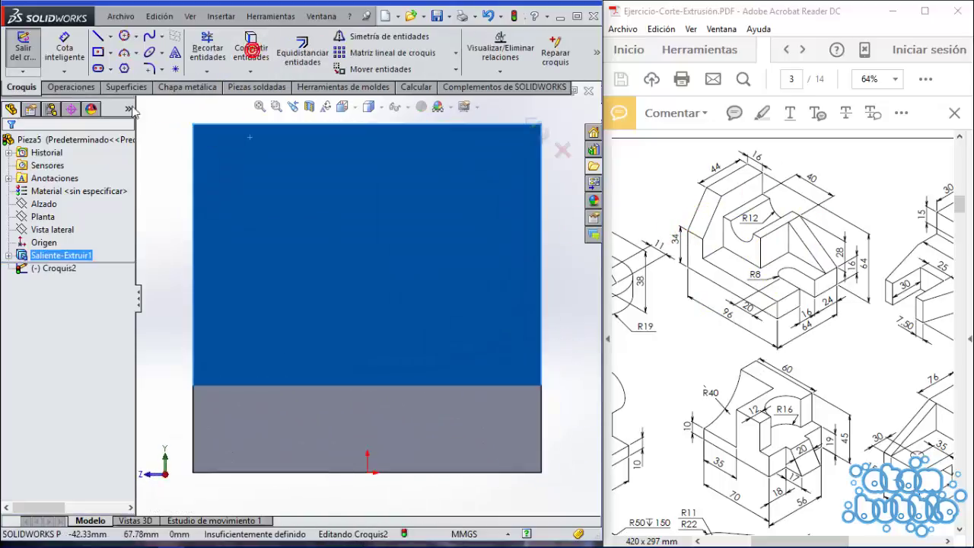
left_click(98, 36)
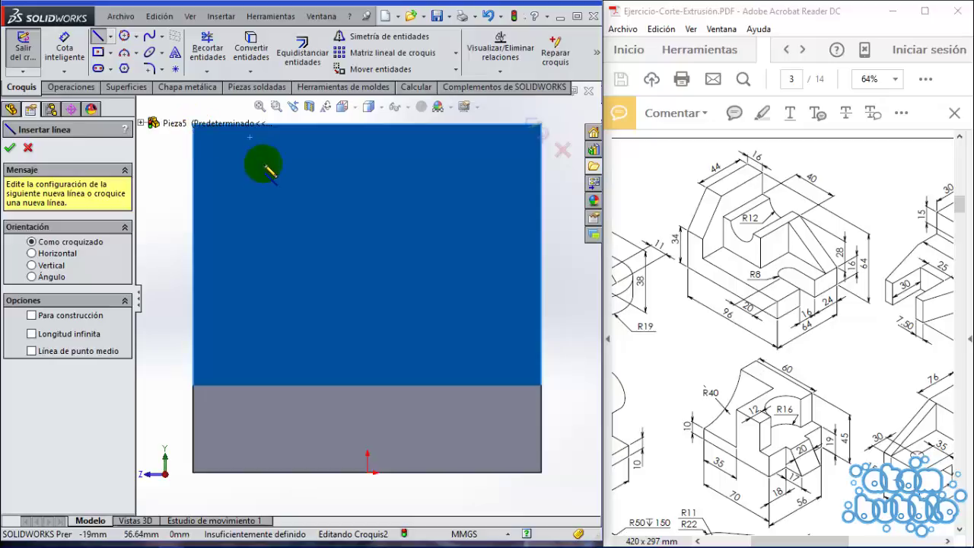
key("f")
Draw a closed triangle of lines across the upright's top-left corner for the chamfer
left_click(283, 211)
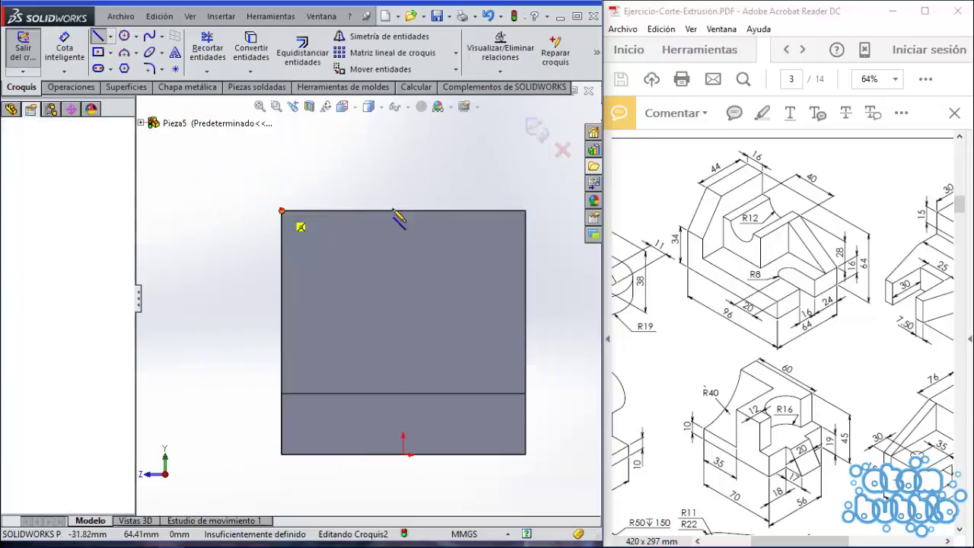
left_click(403, 211)
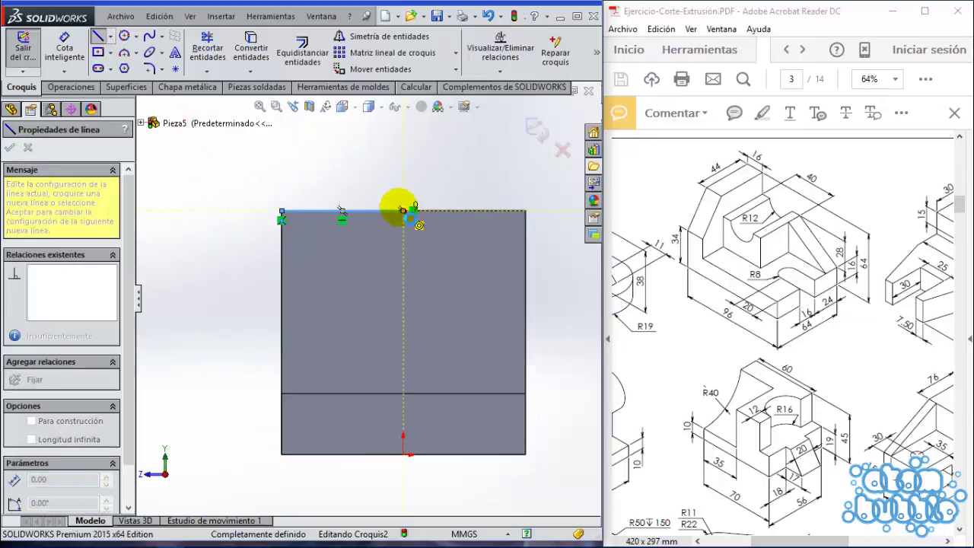
key("Escape")
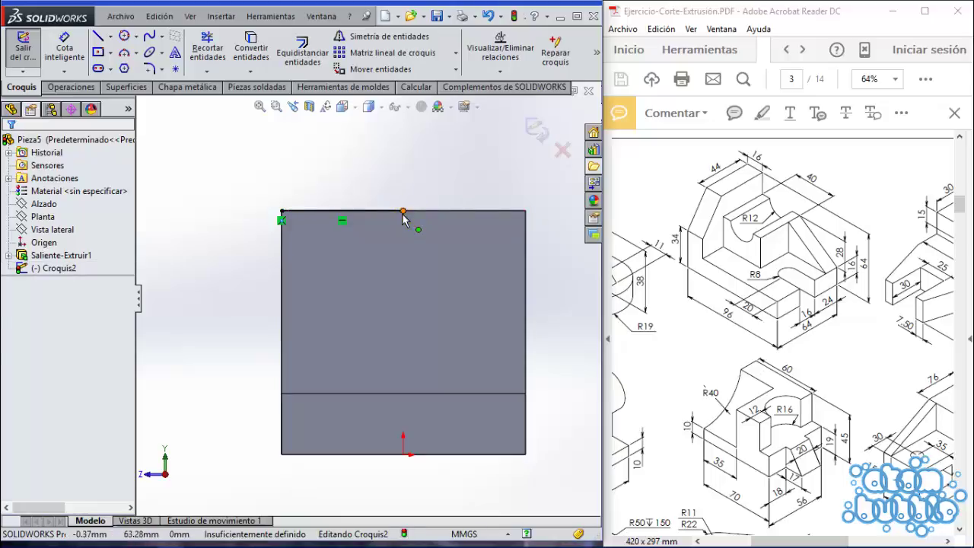
left_click_drag(403, 213, 380, 211)
key("l")
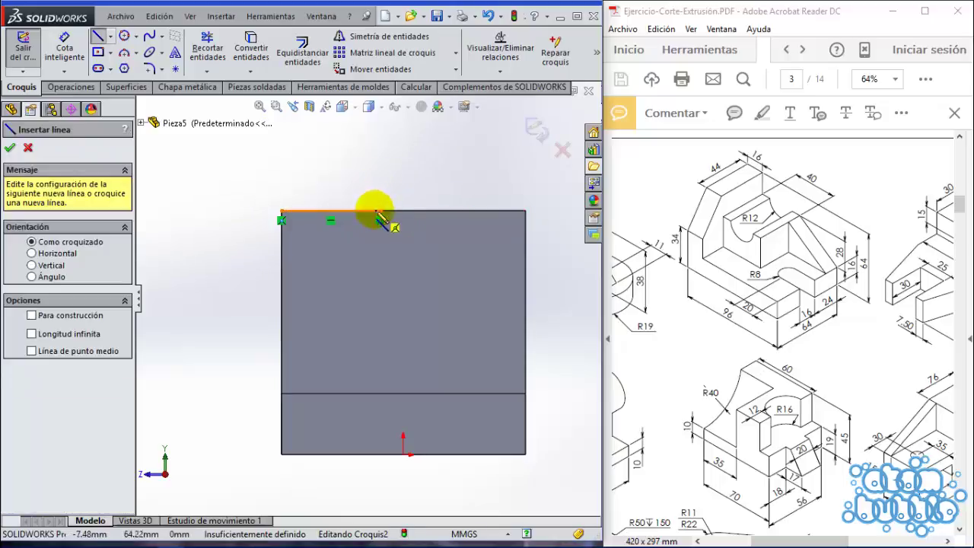
left_click(380, 211)
left_click(283, 297)
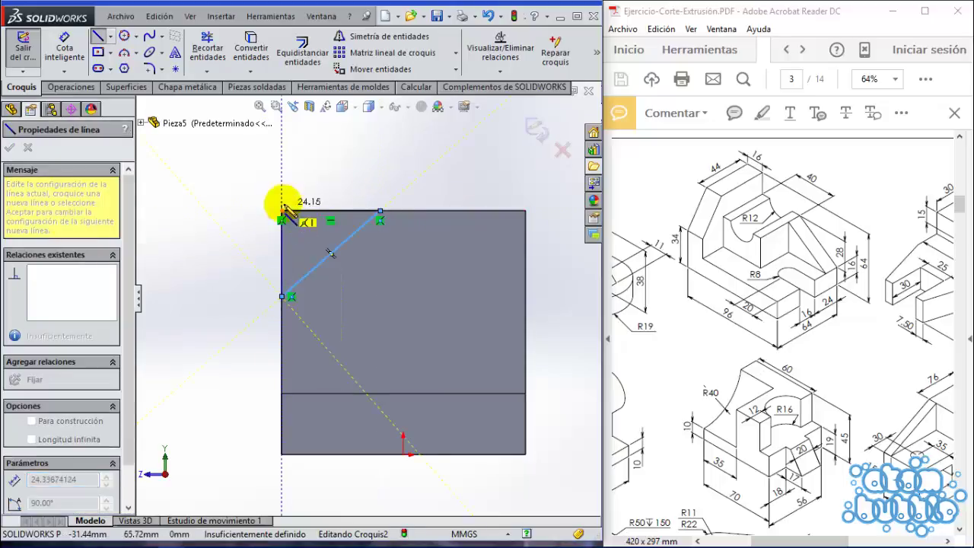
double_click(282, 211)
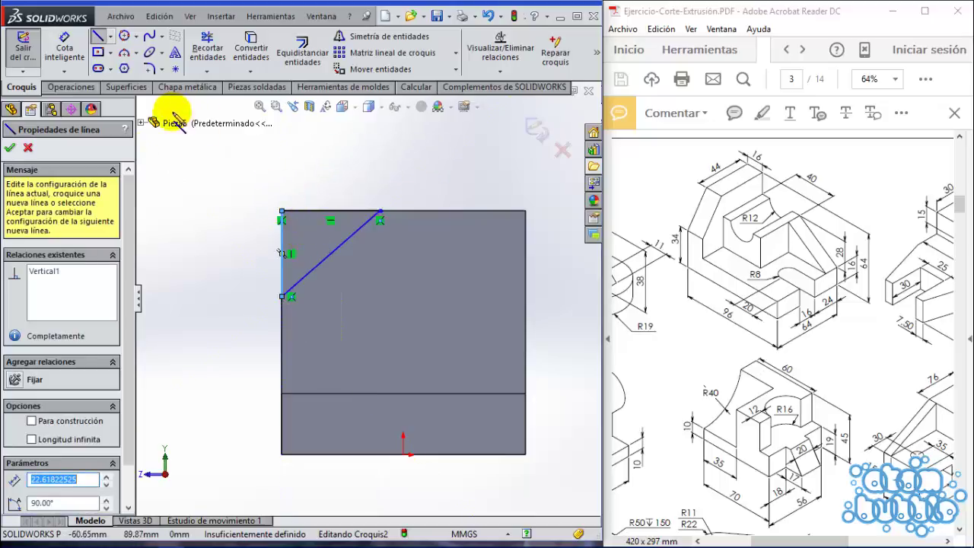
left_click(65, 50)
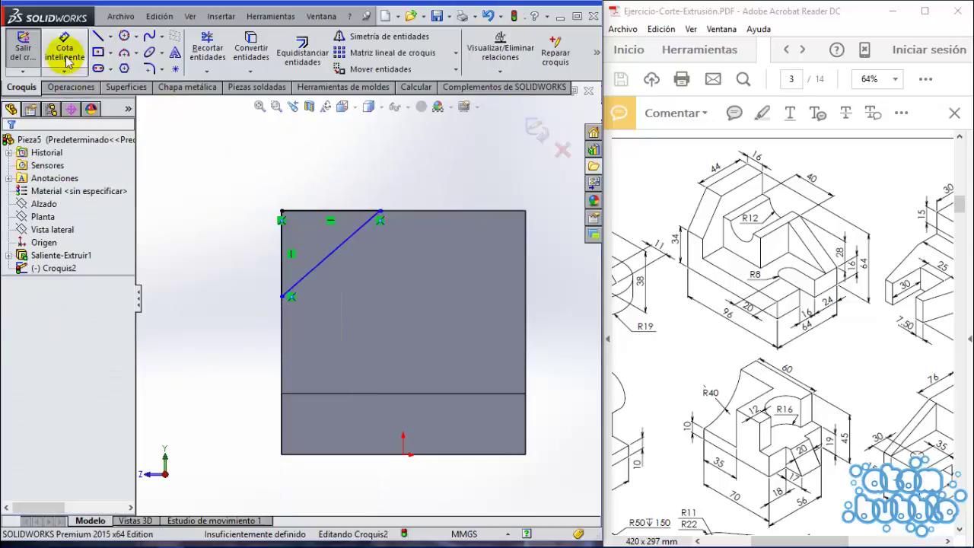
Dimension the triangle 44 from its top point to the right corner and 34 to the base
left_click(381, 212)
left_click(525, 211)
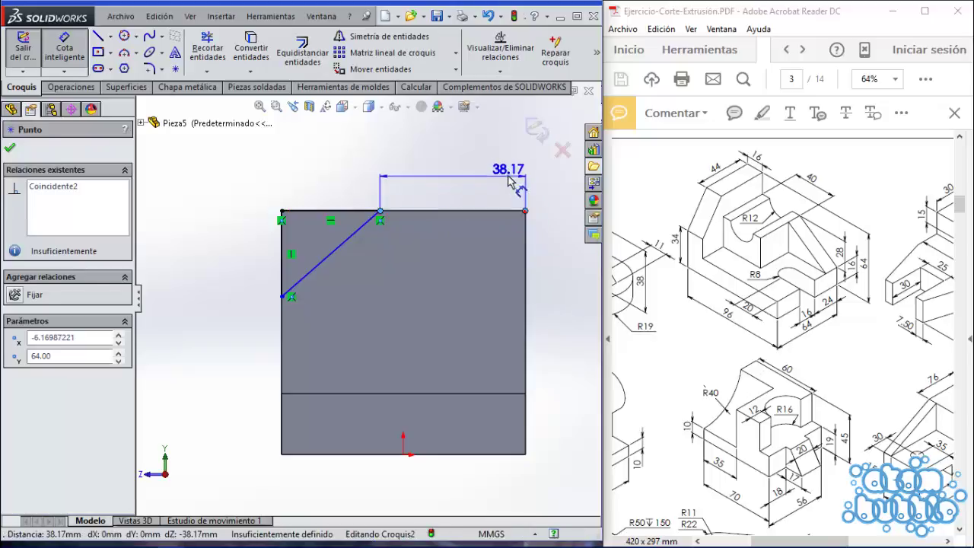
left_click(524, 174)
type("44")
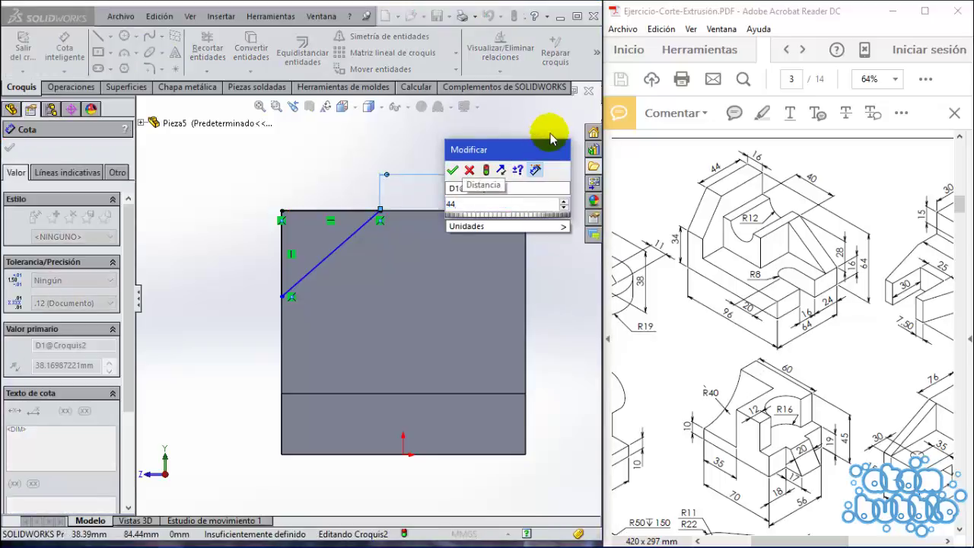
key("Return")
scroll(437, 241, "down", 1)
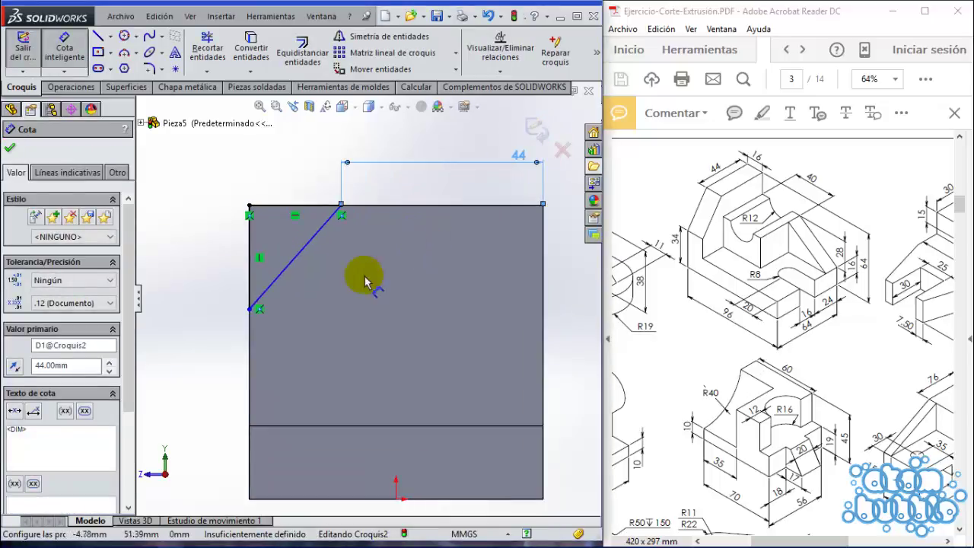
left_click(251, 310)
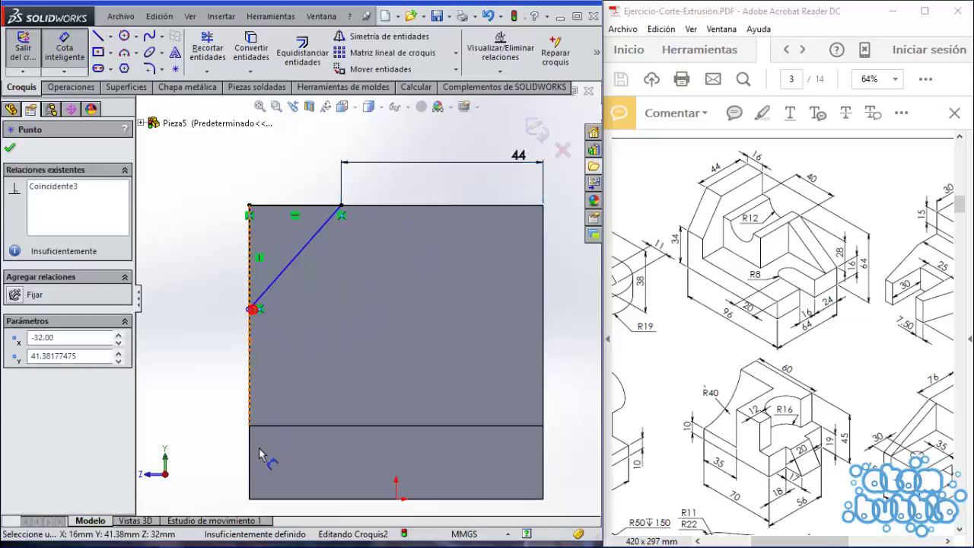
left_click(261, 499)
left_click(218, 451)
type("34")
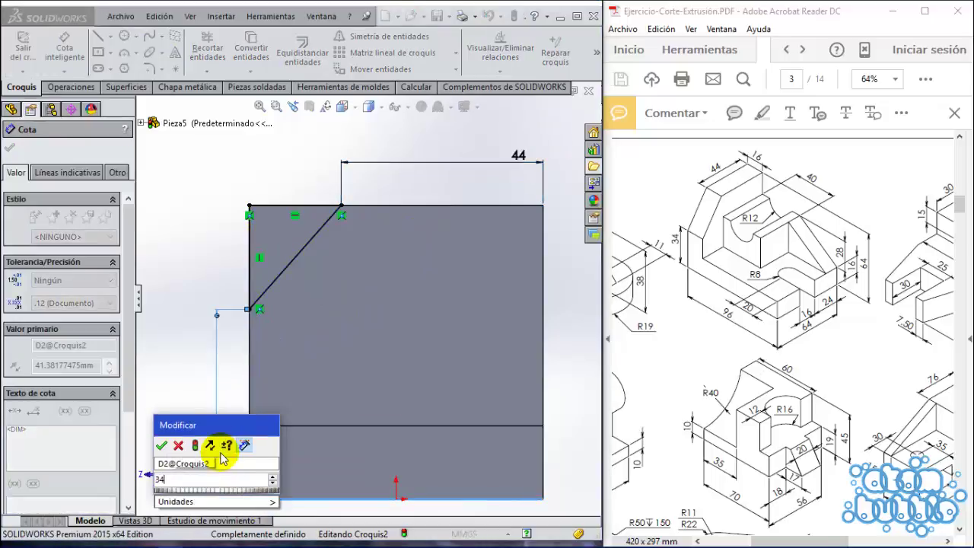
key("Return")
left_click(51, 88)
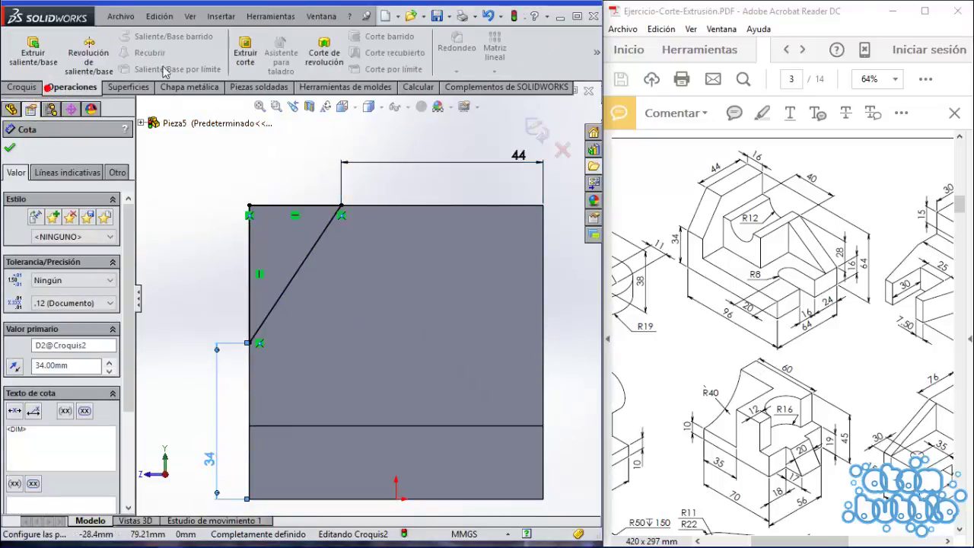
Extrude-cut the triangle through the upright and orbit to inspect the chamfer
left_click(243, 54)
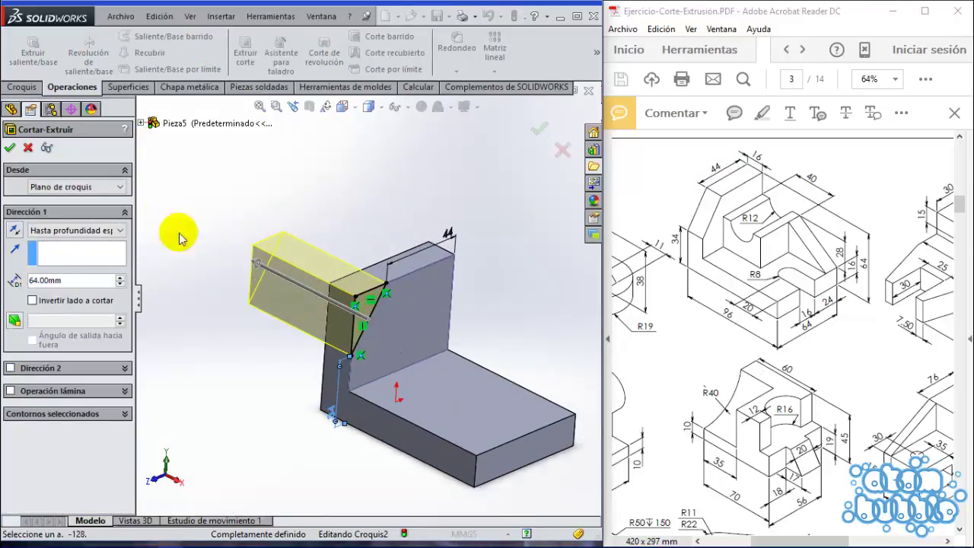
left_click(10, 146)
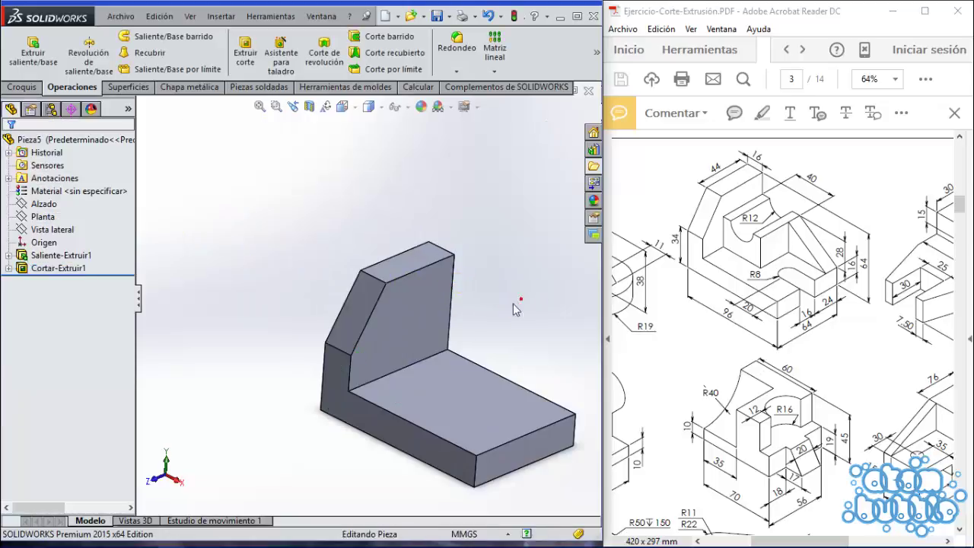
middle_click_drag(496, 363, 474, 388)
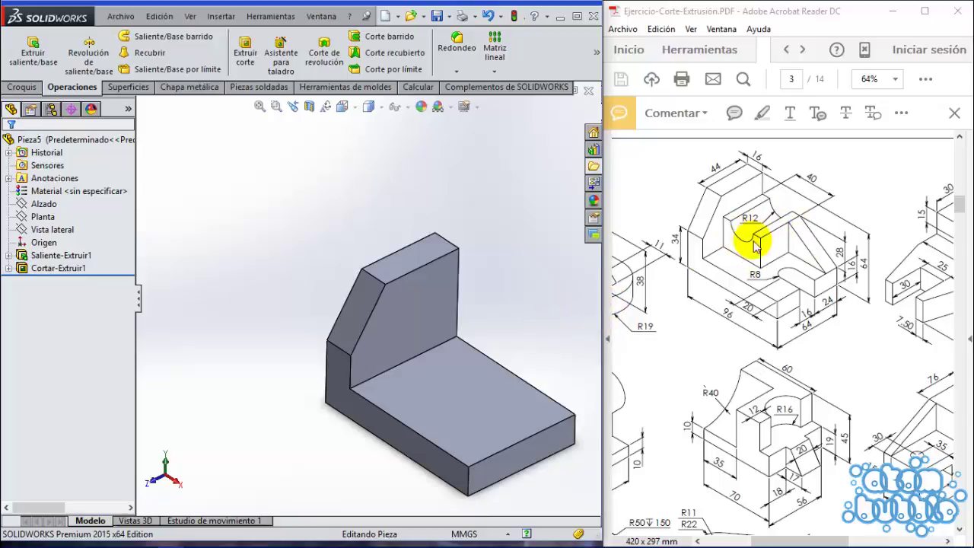
mouse_move(491, 356)
middle_mouse_down()
mouse_move(381, 278)
mouse_move(462, 418)
mouse_move(461, 446)
middle_mouse_up()
On the L's side face viewed straight on, draw a corner rectangle in the inner corner
left_click(459, 444)
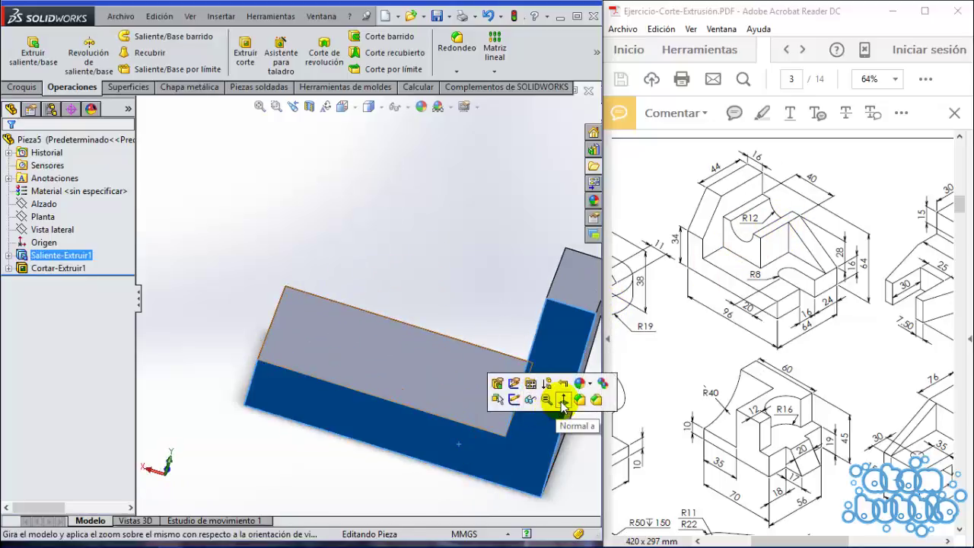
left_click(564, 403)
right_click(522, 402)
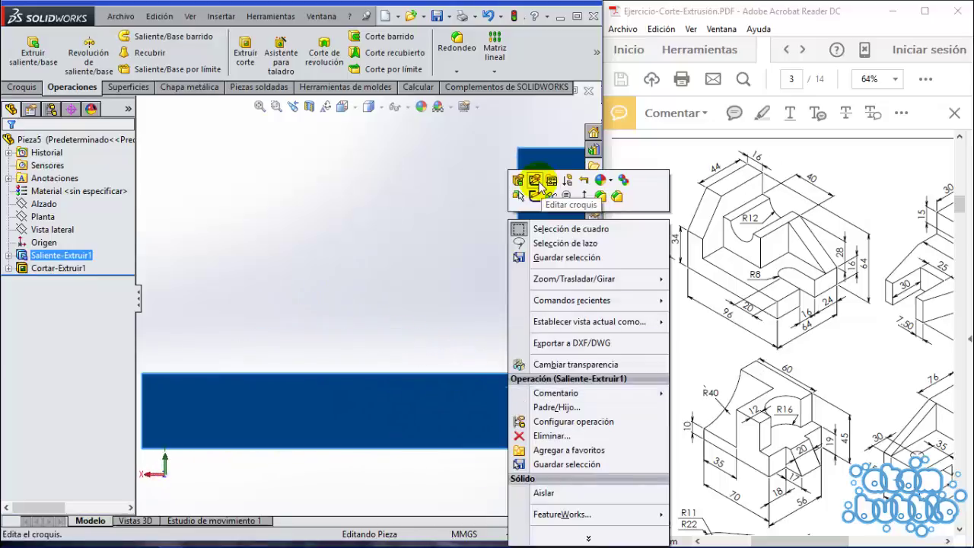
left_click(536, 181)
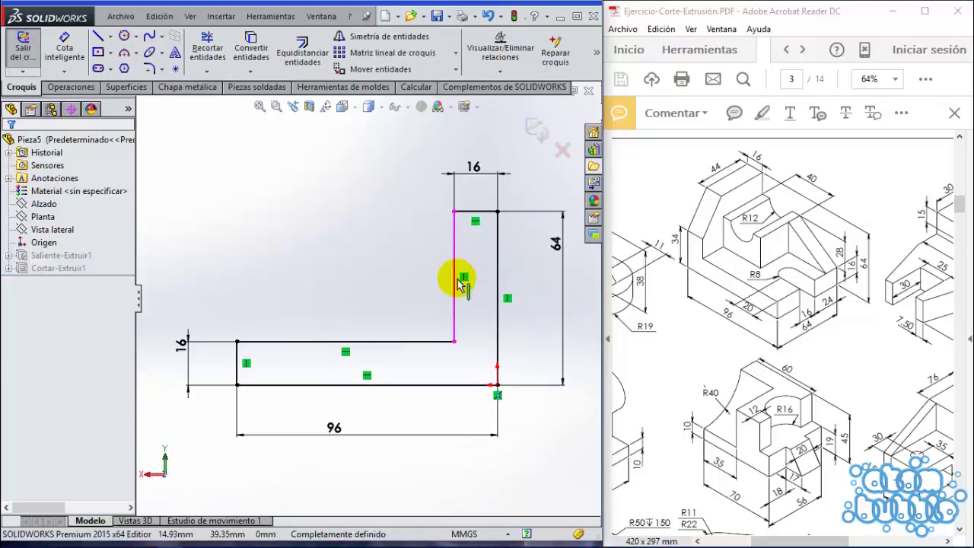
right_click(468, 267)
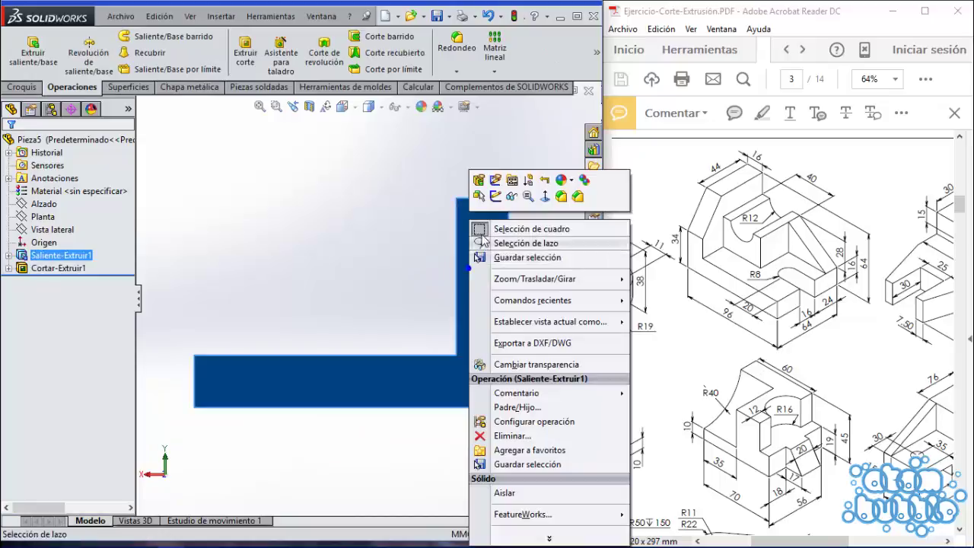
key("Escape")
left_click(111, 52)
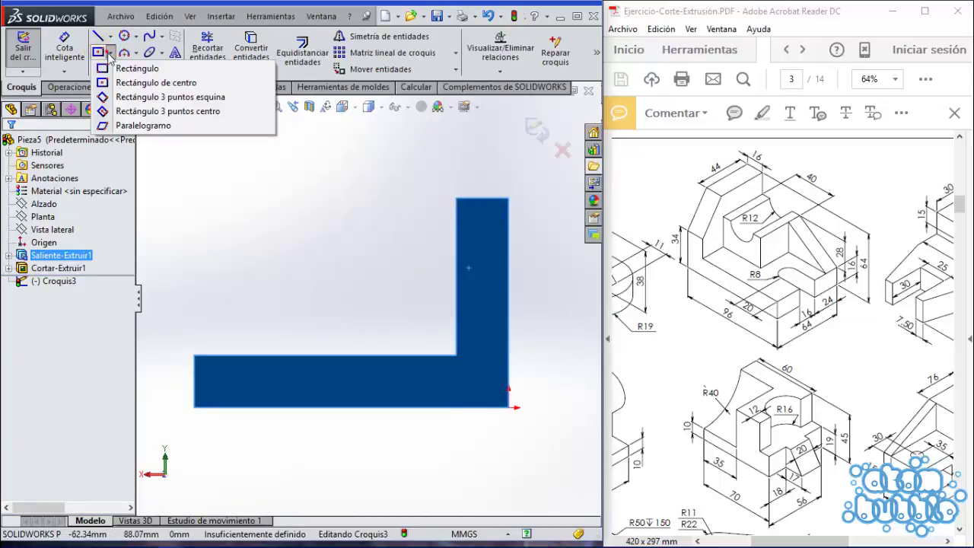
left_click(130, 69)
left_click(456, 354)
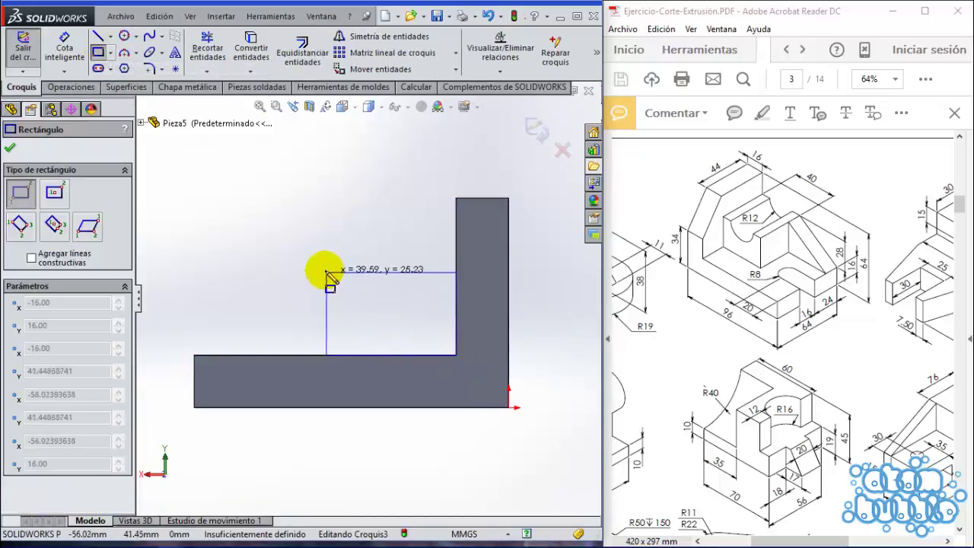
left_click(322, 257)
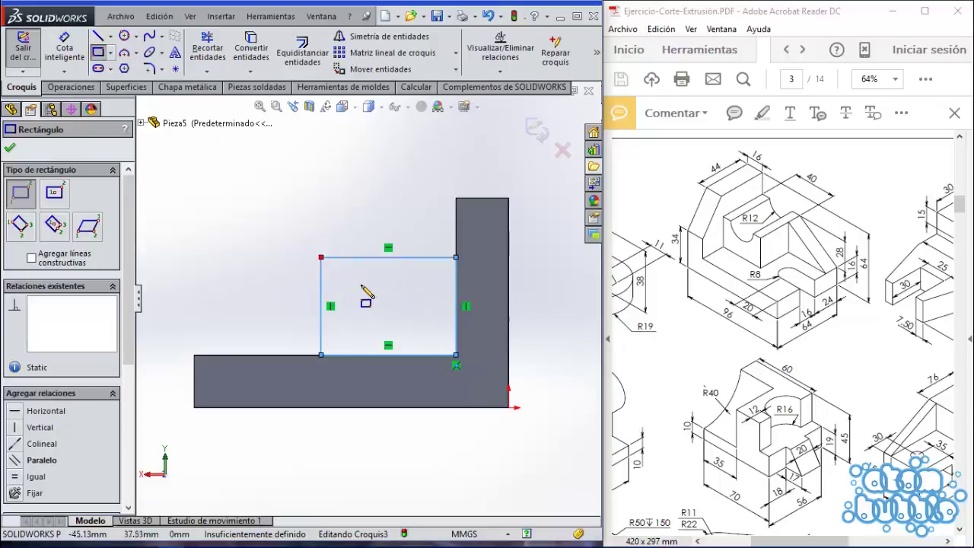
Dimension the rectangle 28 high and 40 wide
left_click(65, 44)
left_click(323, 289)
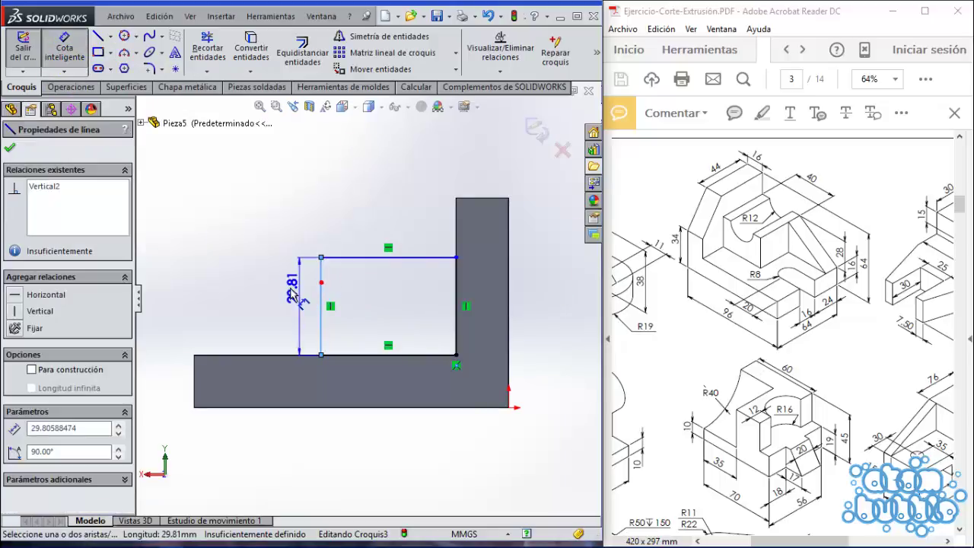
left_click(293, 295)
type("28")
key("Return")
left_click(392, 263)
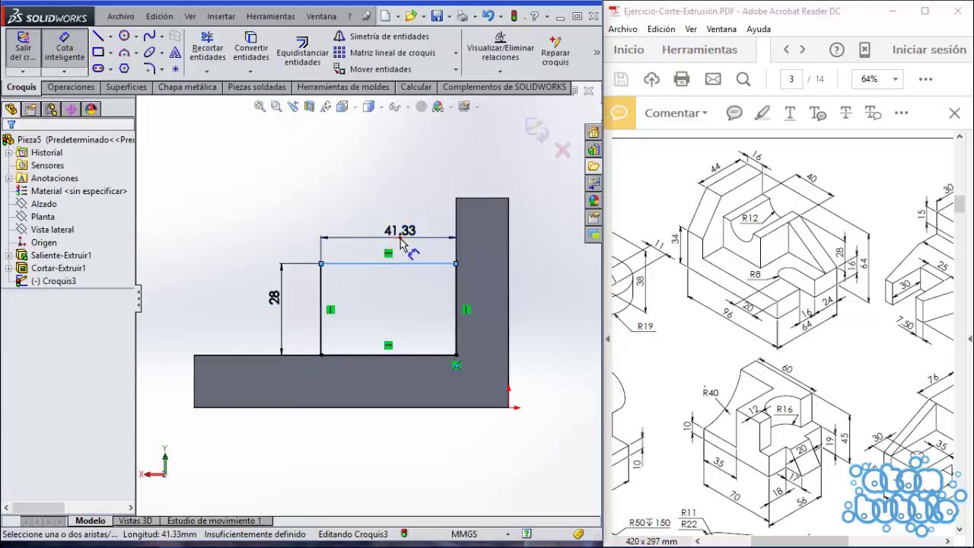
left_click(401, 242)
type("40")
key("Return")
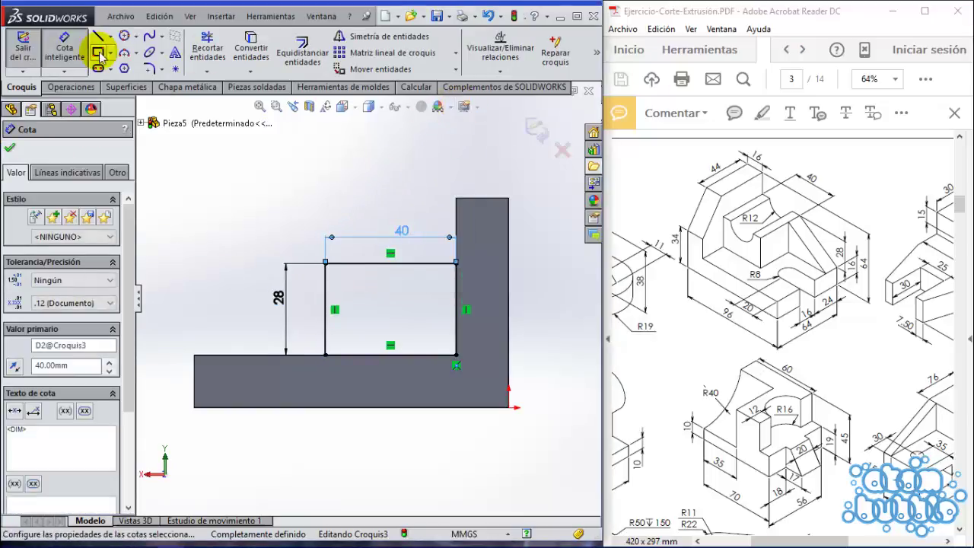
left_click(135, 38)
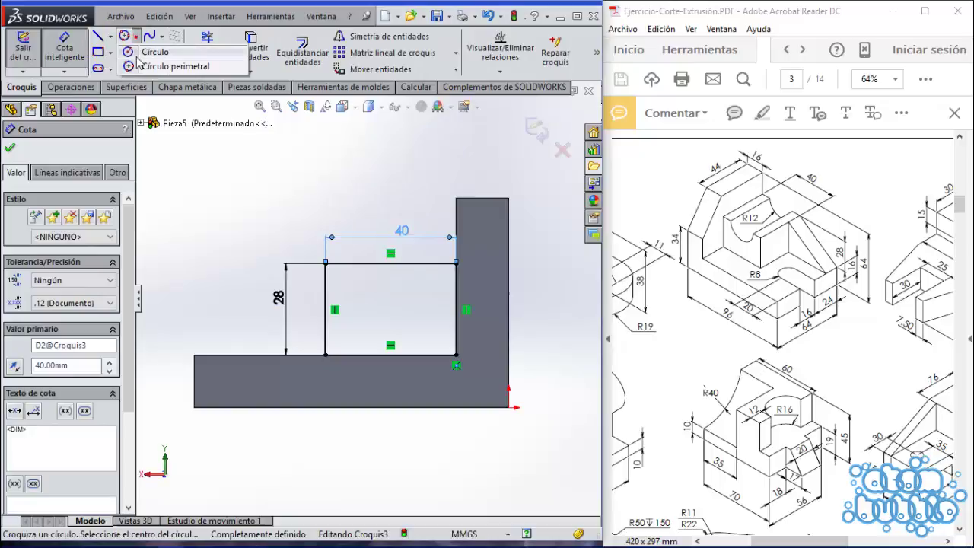
Draw a circle centred on the rectangle's top-edge midpoint and dimension it Ø24
left_click(152, 51)
scroll(335, 277, "down", 2)
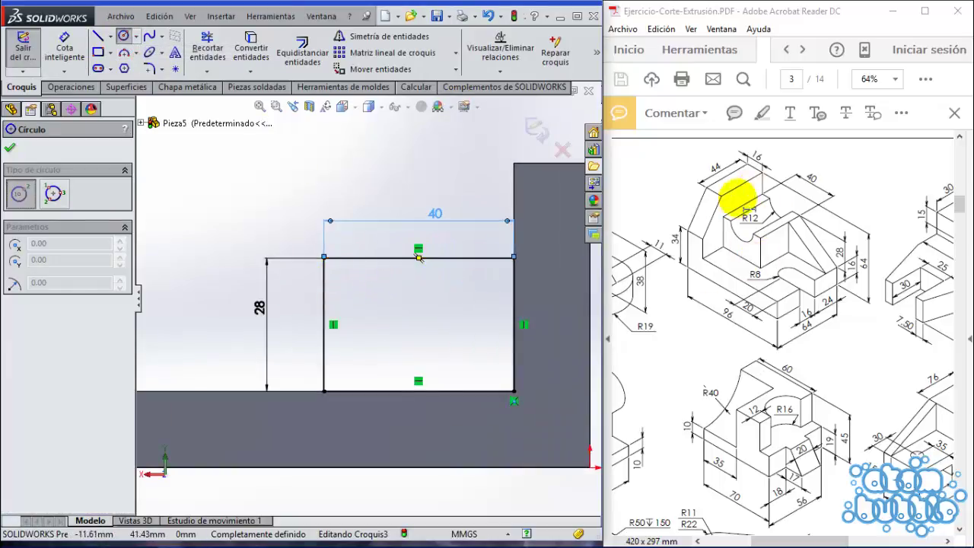
left_click(419, 258)
left_click(477, 244)
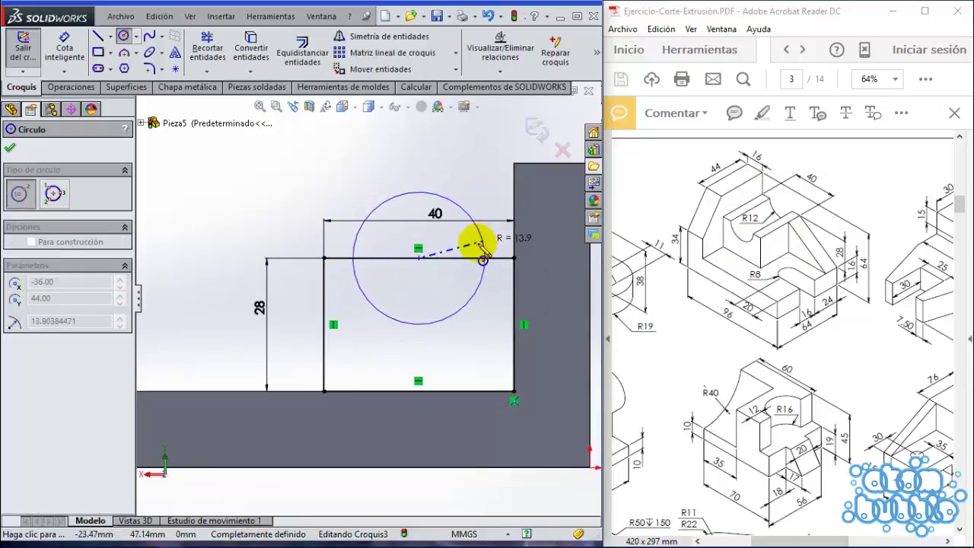
left_click(65, 47)
left_click(404, 200)
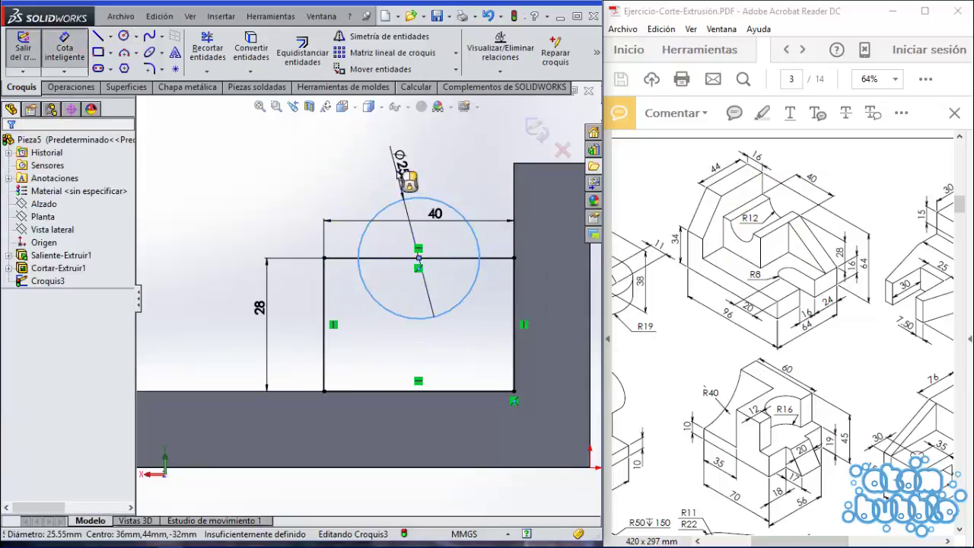
left_click(401, 173)
type("24")
key("Return")
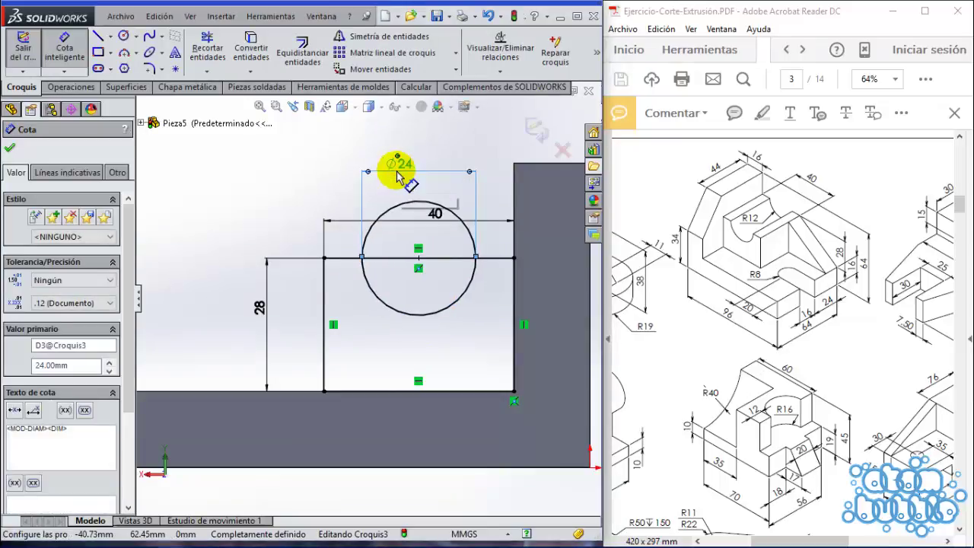
Trim the top edge inside the circle to leave the semicircular notch
left_click(205, 44)
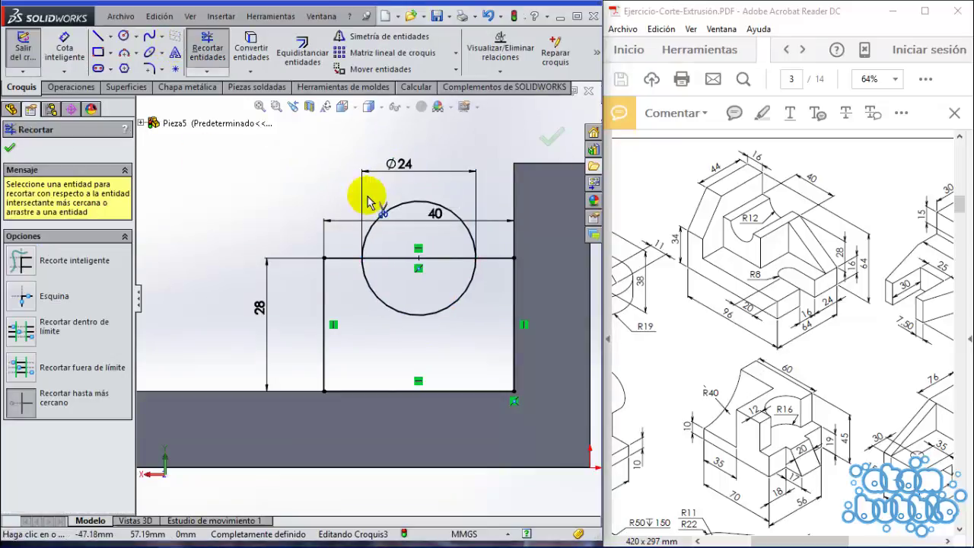
left_click(388, 256)
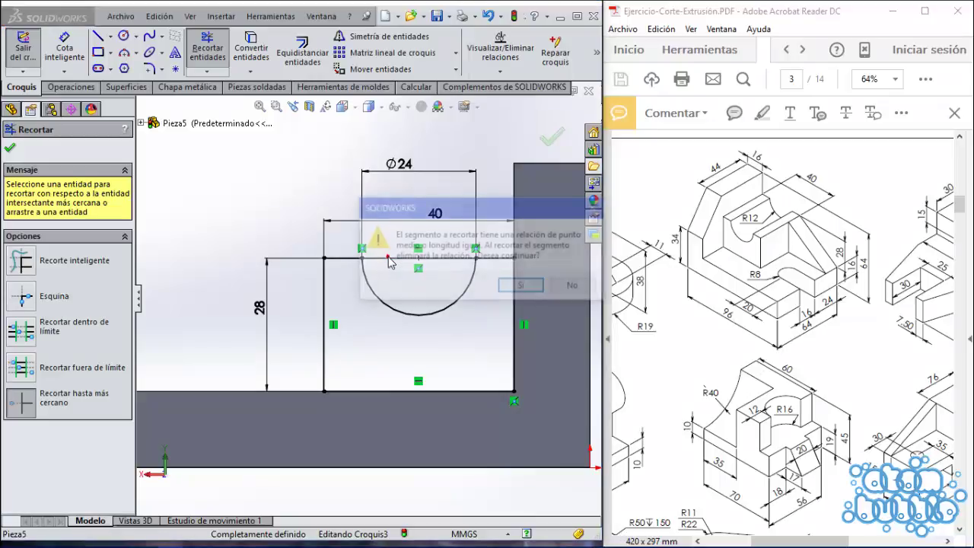
left_click(523, 283)
scroll(457, 289, "down", 2)
middle_click_drag(355, 266, 435, 297)
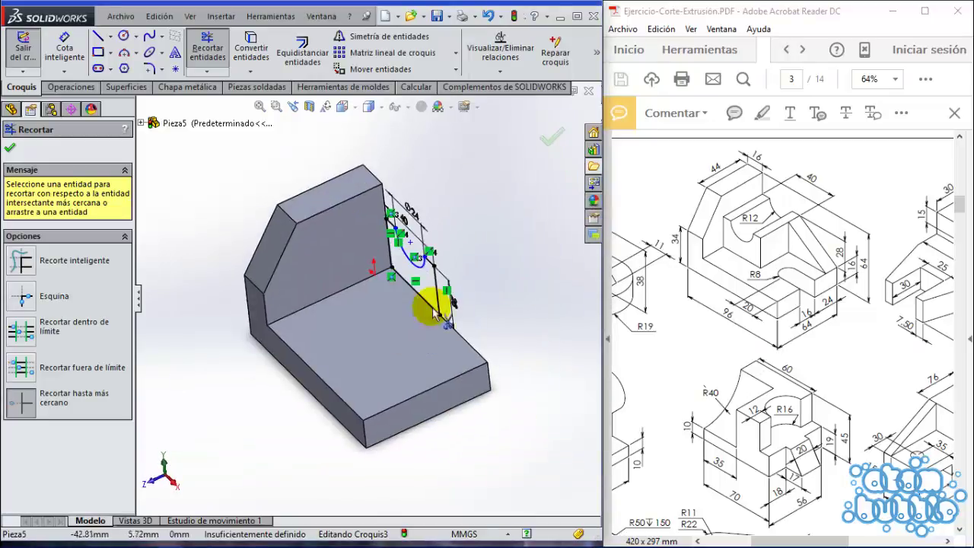
scroll(434, 261, "up", 2)
middle_click_drag(435, 262, 464, 244)
Extrude the notched sketch 44 mm in the reversed direction, over the base, as a boss
left_click(51, 86)
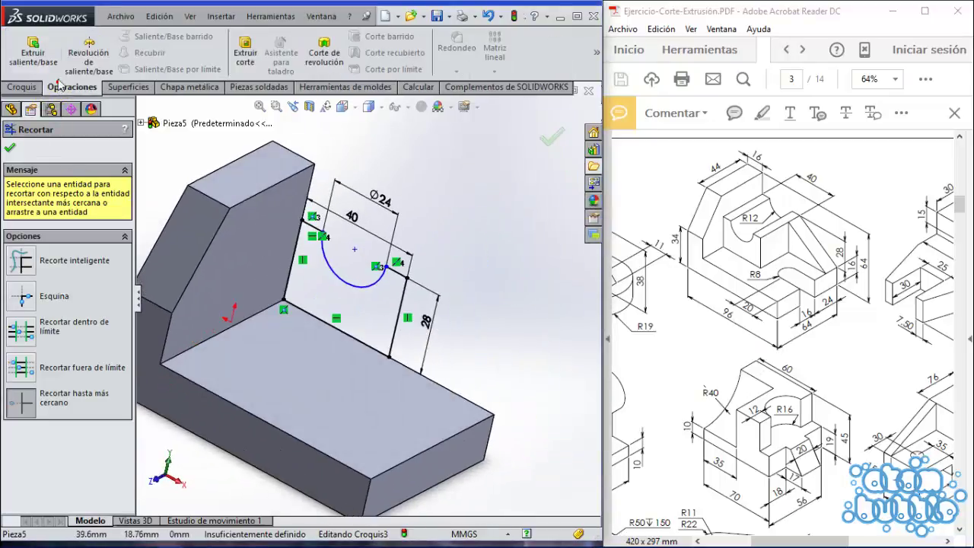
left_click(33, 52)
middle_click_drag(399, 331, 347, 344)
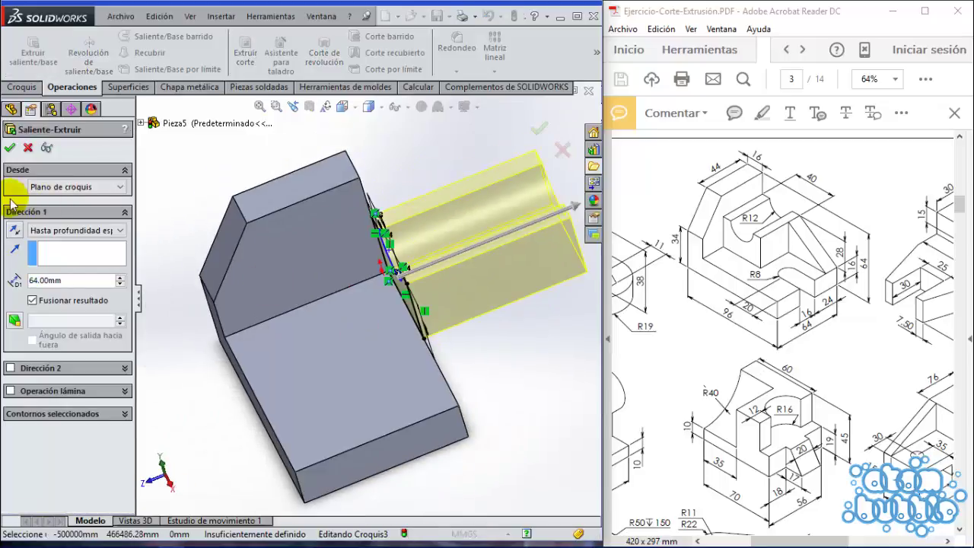
left_click(13, 231)
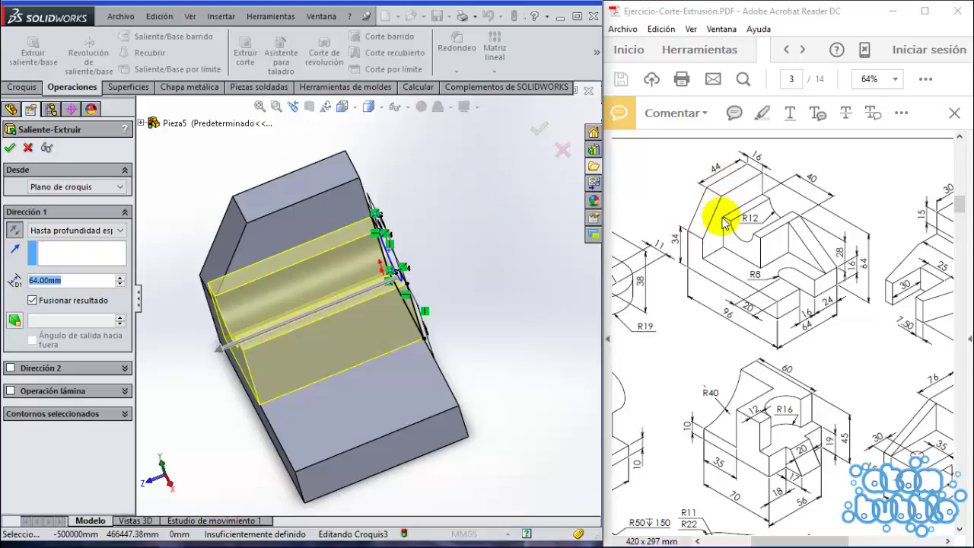
type("44")
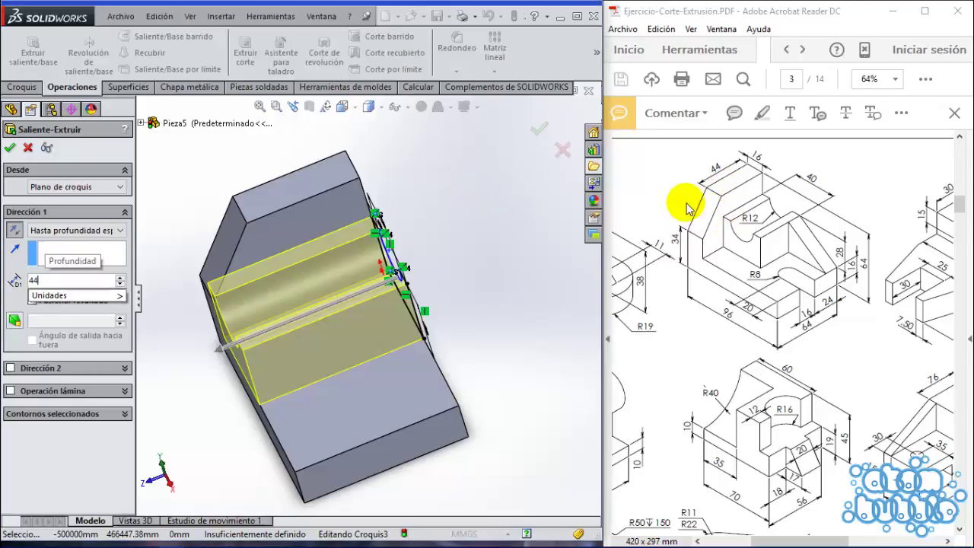
key("Return")
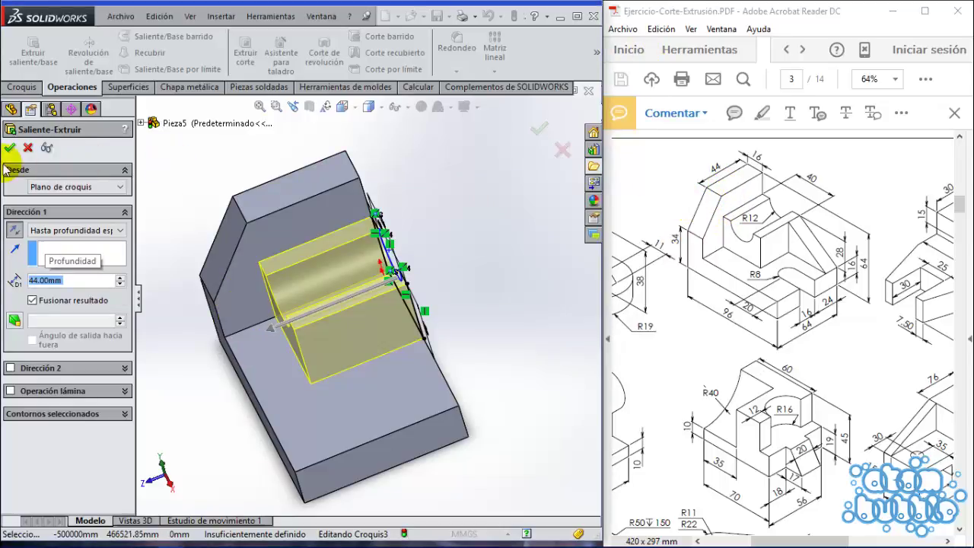
key("Return")
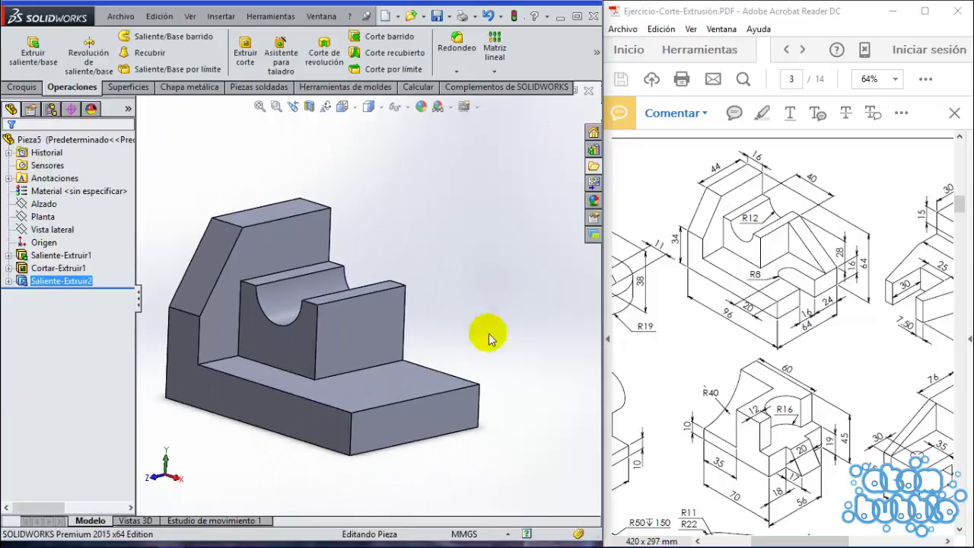
Turn the view normal to the chosen face and start a new sketch on it
middle_click_drag(350, 392, 376, 398)
left_click(404, 400)
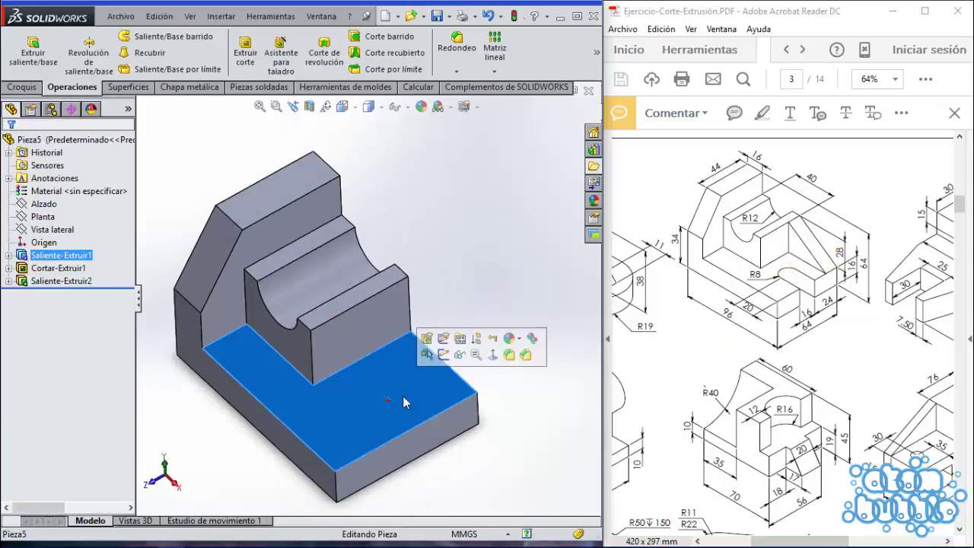
left_click(565, 289)
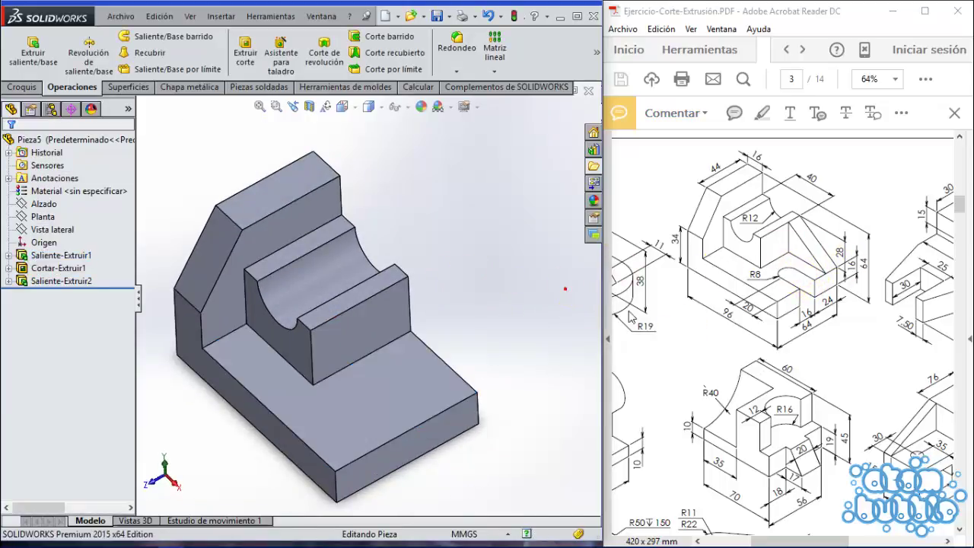
middle_click_drag(414, 373, 228, 304)
right_click(243, 309)
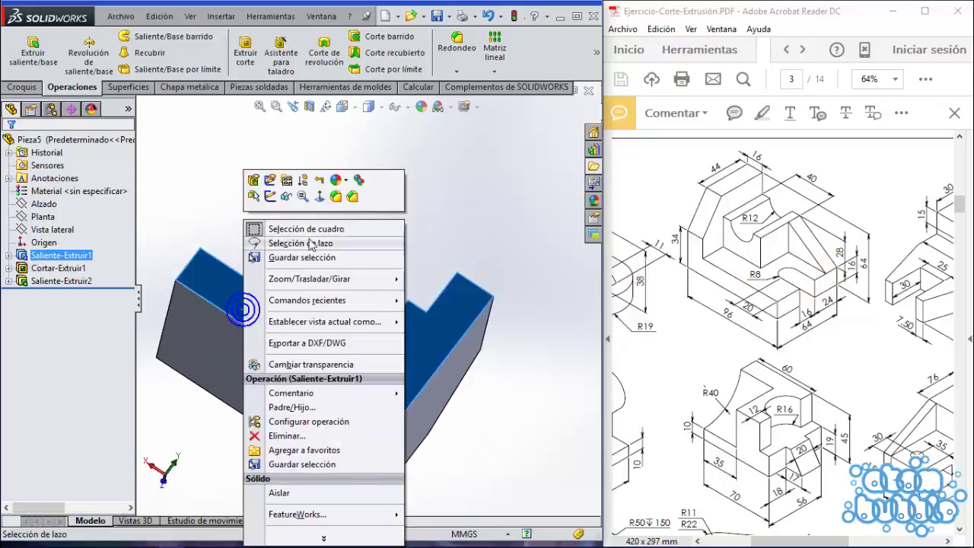
left_click(312, 200)
right_click(234, 329)
left_click(260, 197)
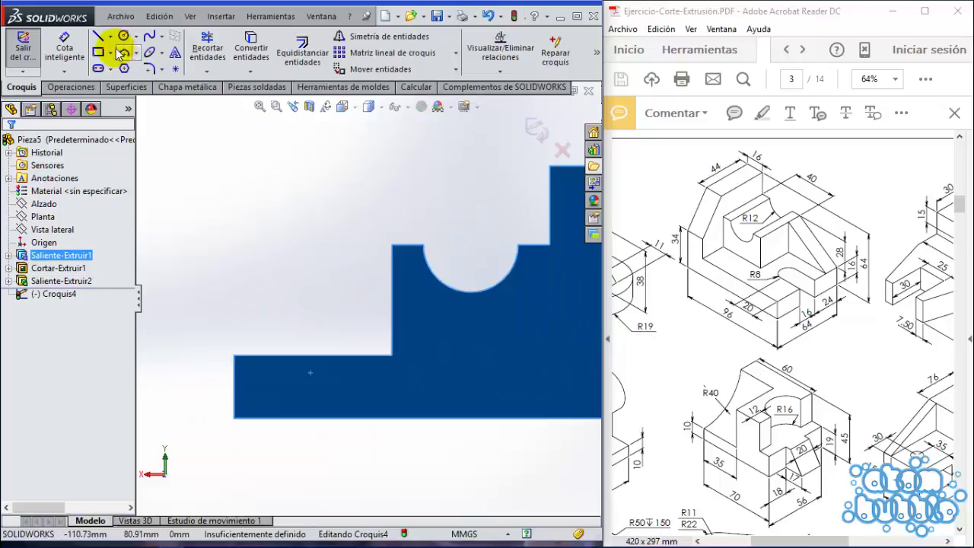
Draw the triangle with lines: a sloped edge, a 40 mm bottom edge and a closing vertical edge
left_click(99, 39)
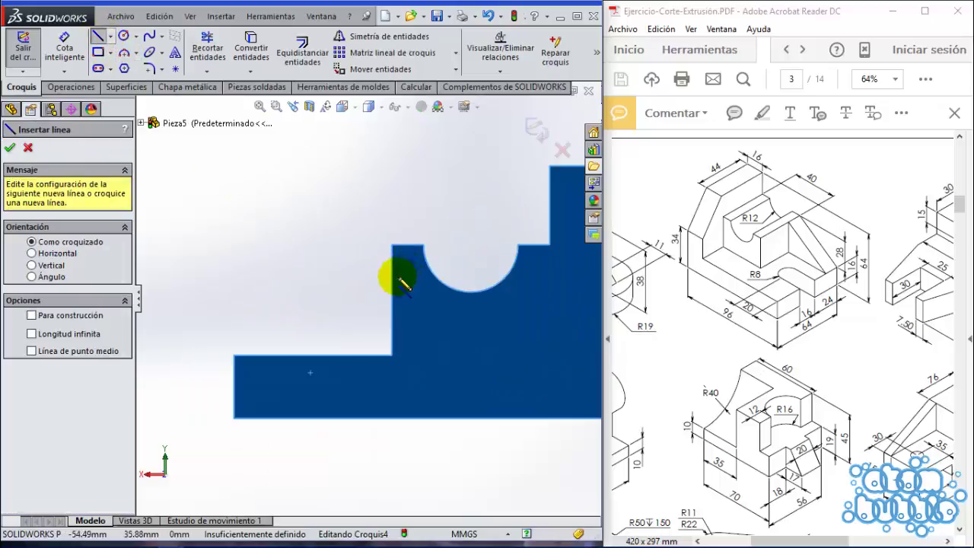
left_click(391, 245)
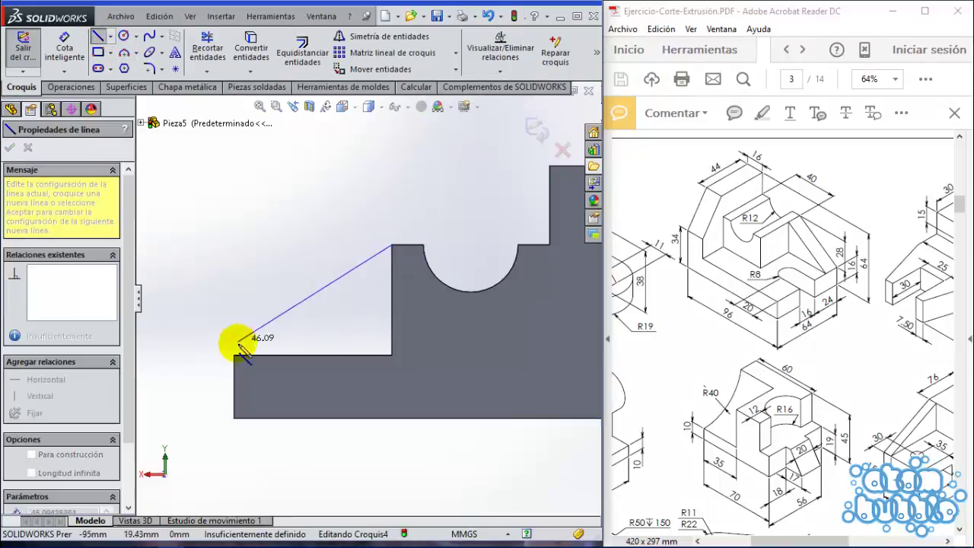
left_click(233, 355)
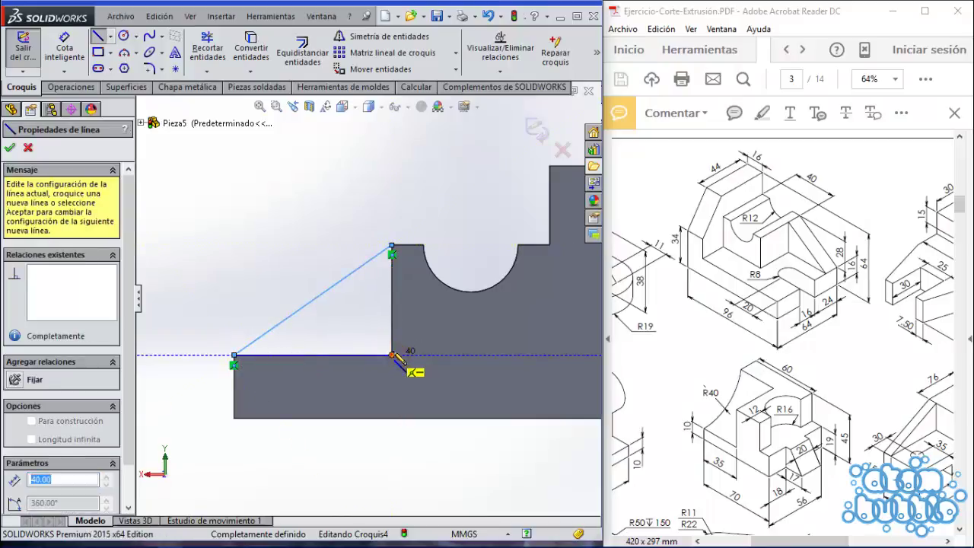
left_click(391, 355)
mouse_move(274, 267)
middle_mouse_down()
mouse_move(289, 266)
mouse_move(315, 298)
mouse_move(435, 347)
mouse_move(383, 383)
mouse_move(354, 370)
mouse_move(350, 301)
middle_mouse_up()
scroll(349, 298, "down", 3)
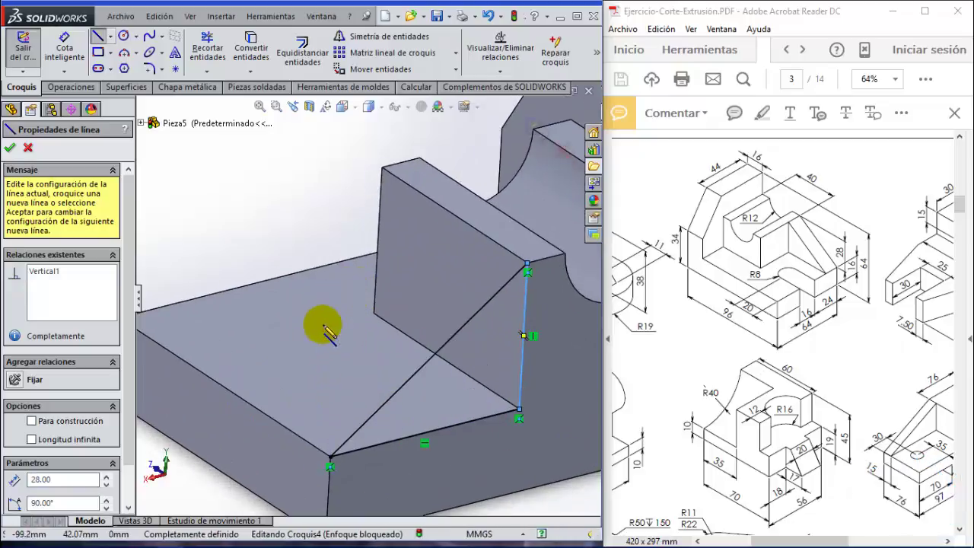
left_click(10, 147)
Extrude the triangle sketch 16 mm in the reversed direction to form the rib
left_click(72, 87)
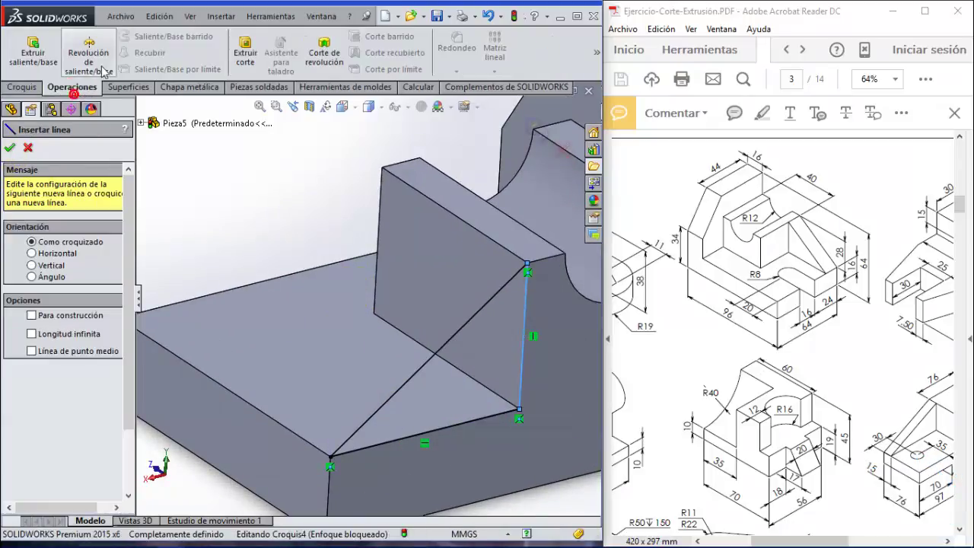
left_click(32, 53)
middle_click_drag(496, 379, 8, 285)
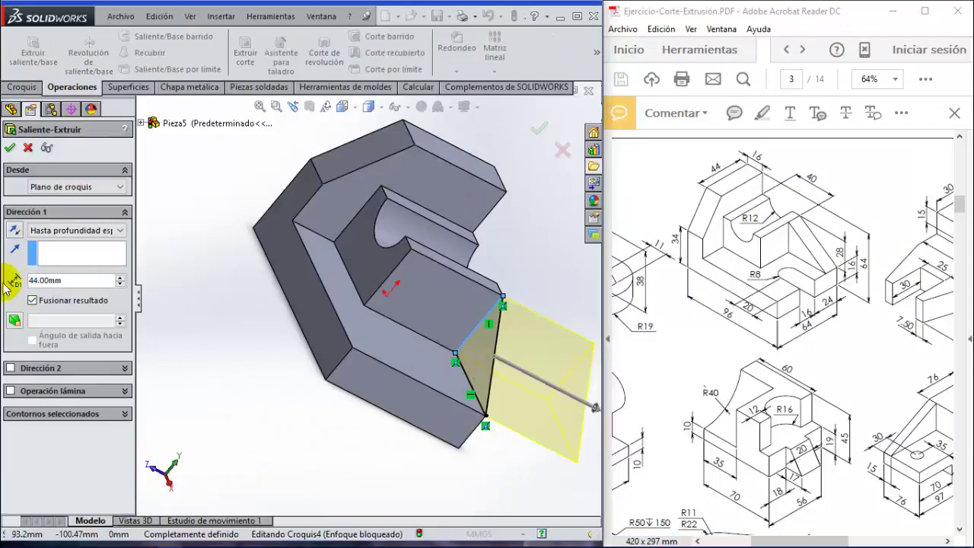
left_click(13, 230)
middle_click_drag(168, 305, 325, 337)
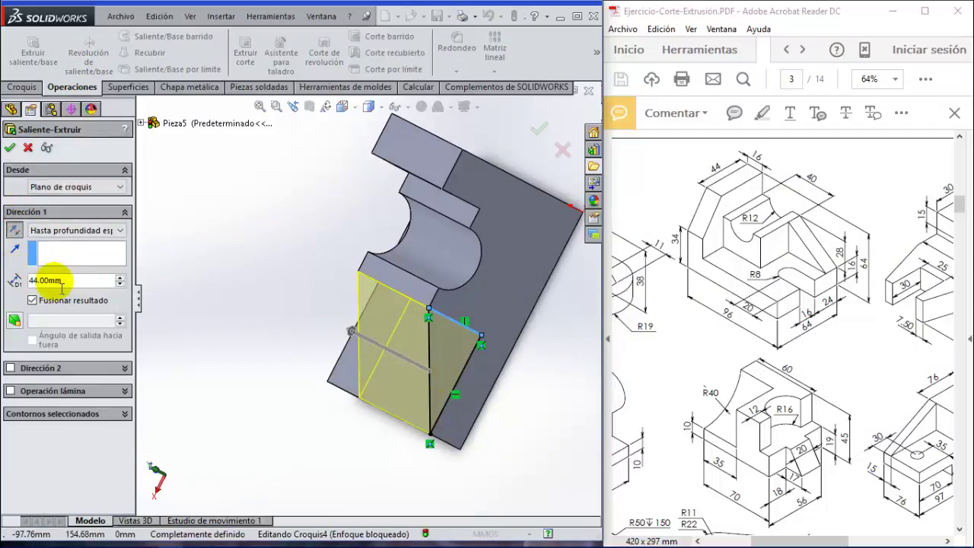
type("16")
key("Return")
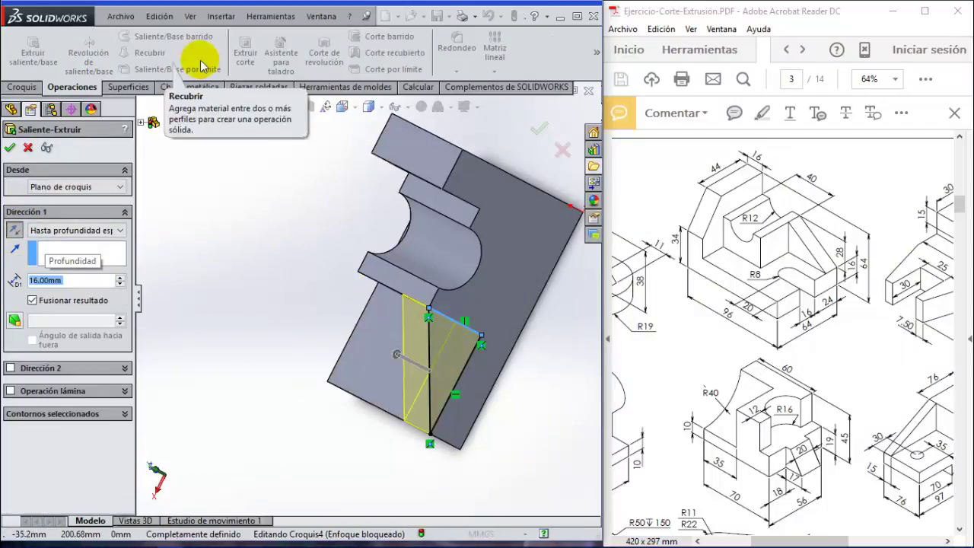
left_click(10, 150)
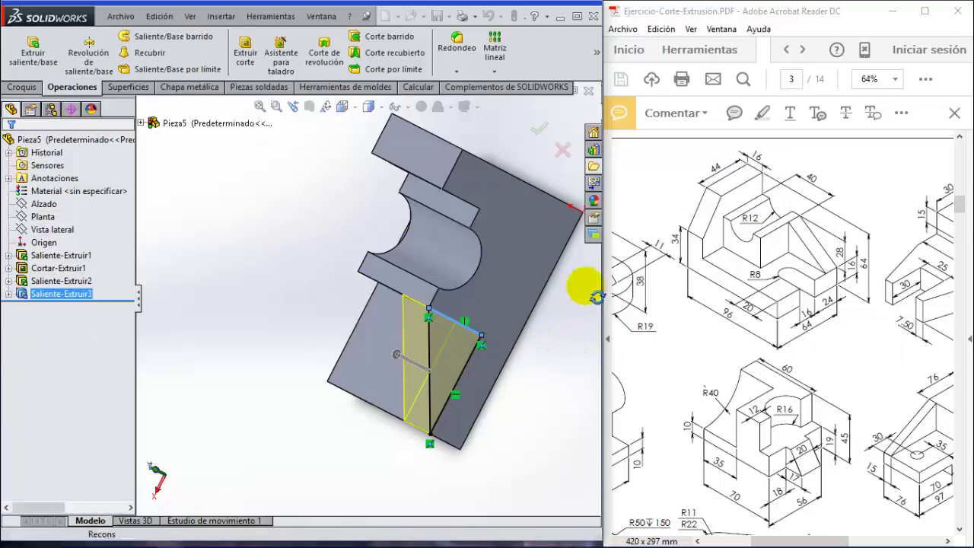
Switch the model to the Isometric view to check the rib
middle_click_drag(587, 282, 527, 348)
key("space")
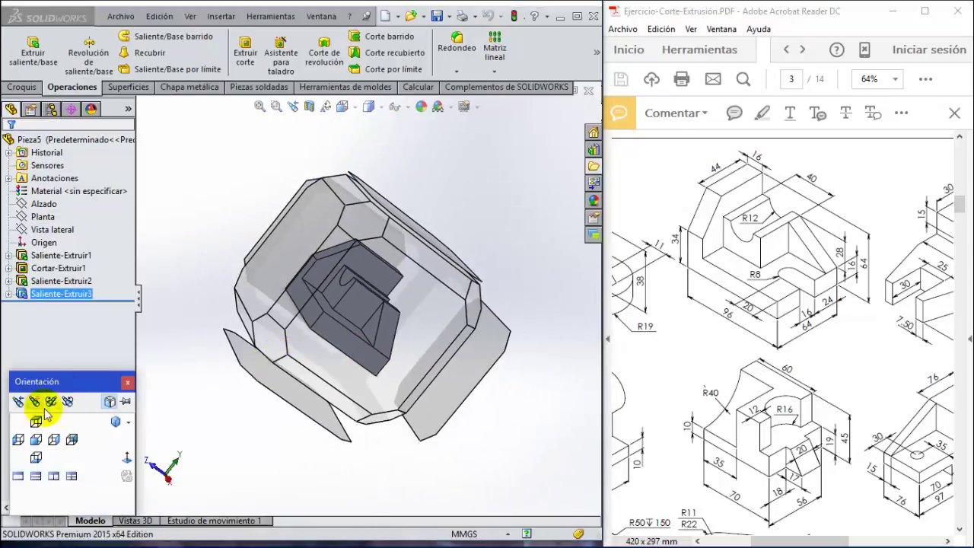
left_click(110, 411)
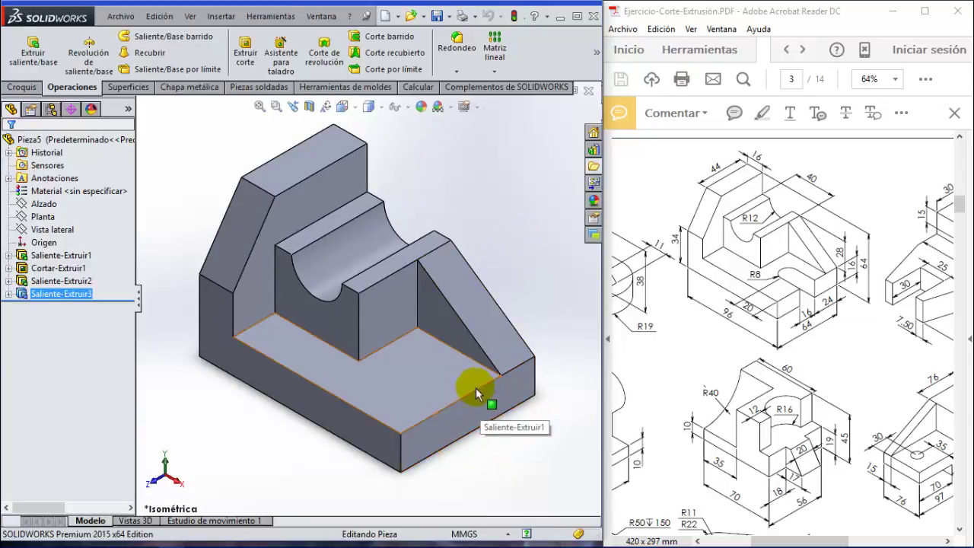
scroll(469, 367, "down", 2)
Turn the base's top face normal to the view and start a new sketch on it
right_click(421, 389)
left_click(478, 198)
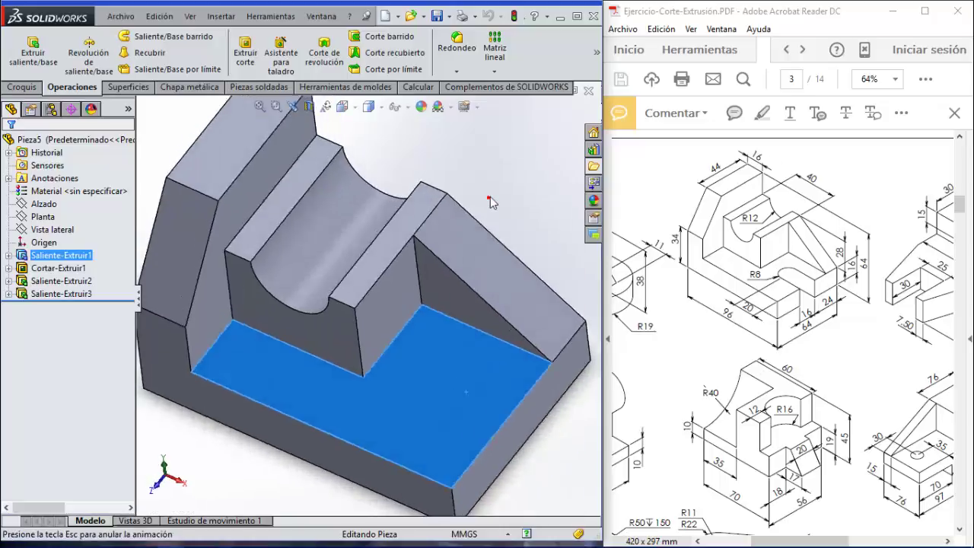
right_click(522, 316)
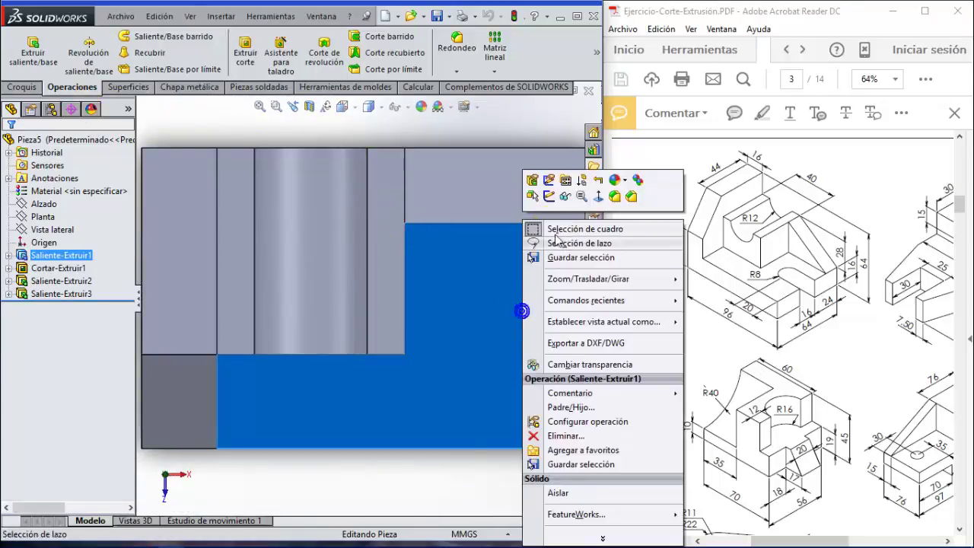
left_click(545, 177)
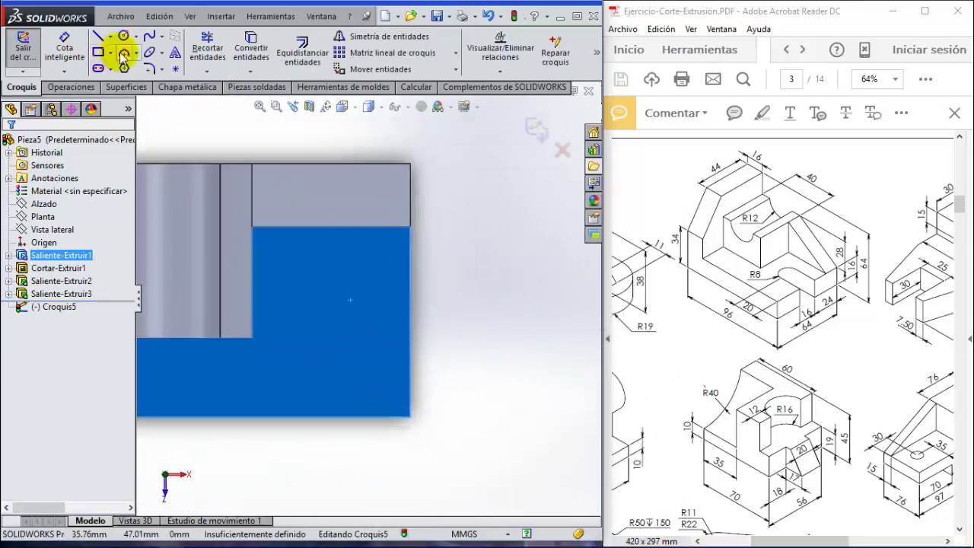
Draw a horizontal straight slot near the right end with the Ranura tool
left_click(99, 68)
left_click(317, 310)
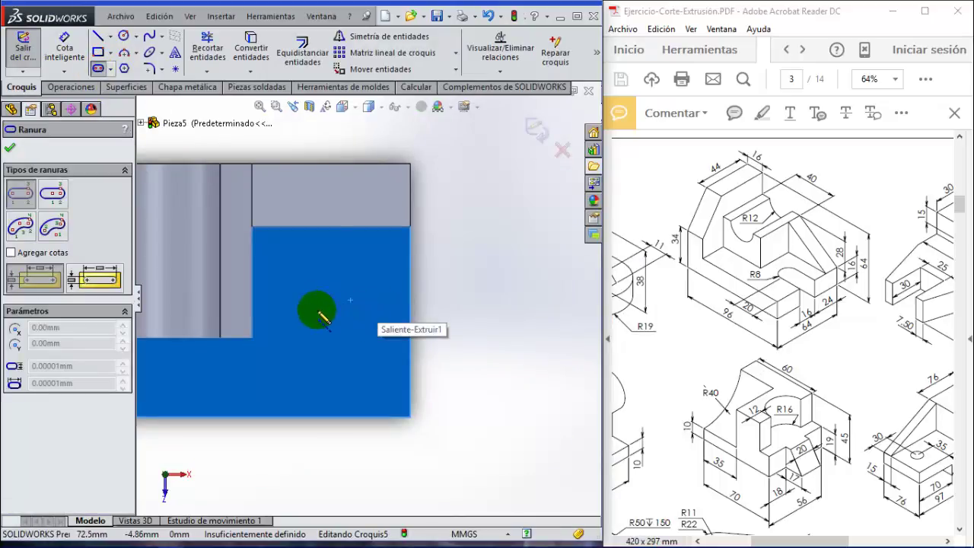
left_click(457, 311)
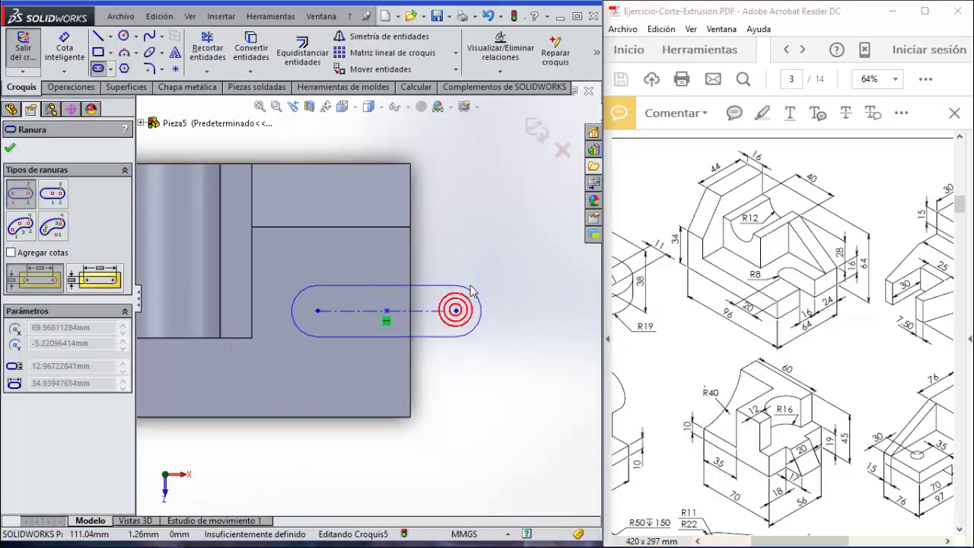
left_click(385, 282)
key("d")
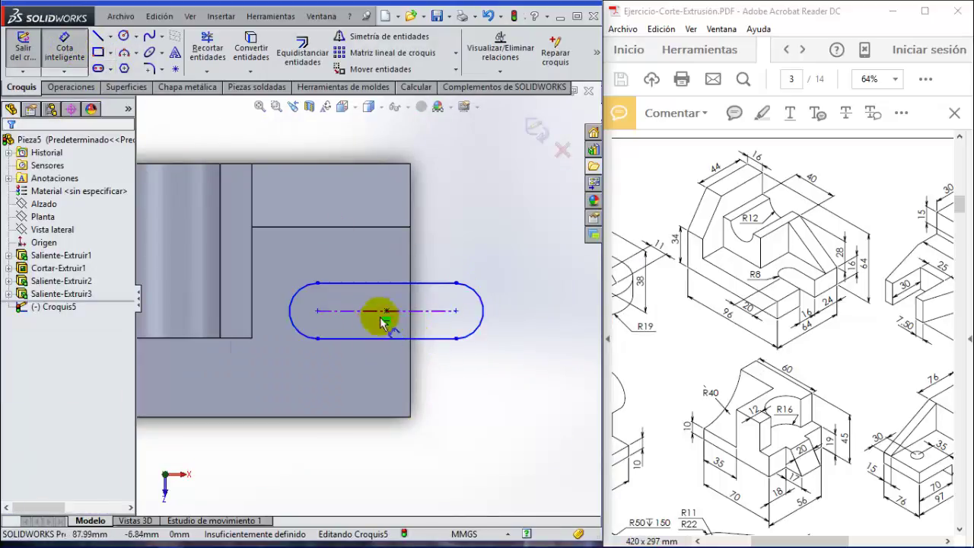
Dimension the slot's left end centre 20 mm from the part's right edge
left_click(316, 314)
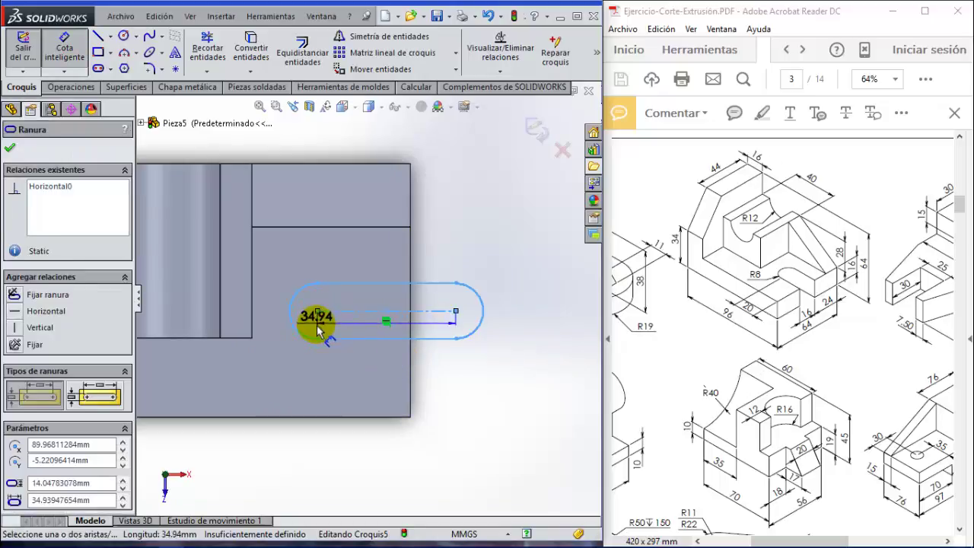
key("Escape")
left_click(409, 381)
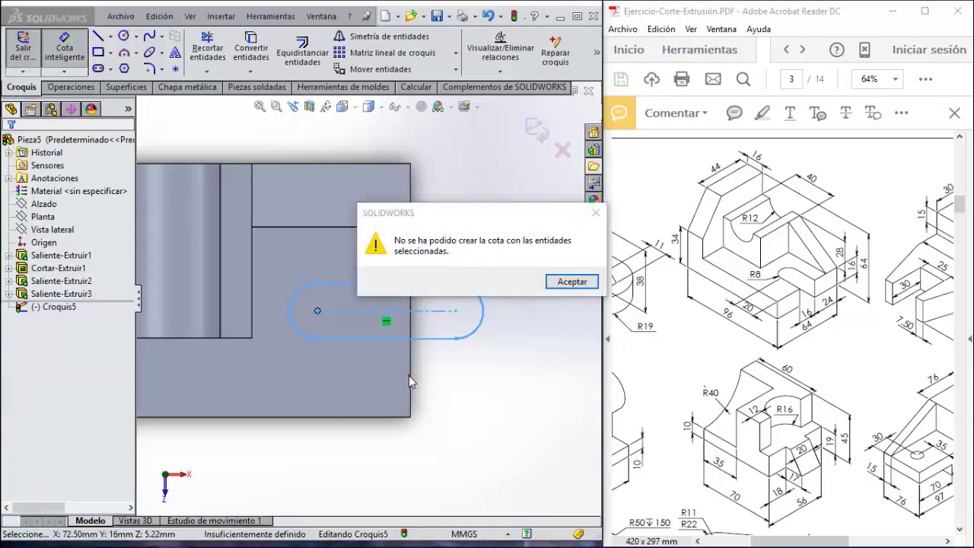
left_click(564, 282)
left_click(407, 376)
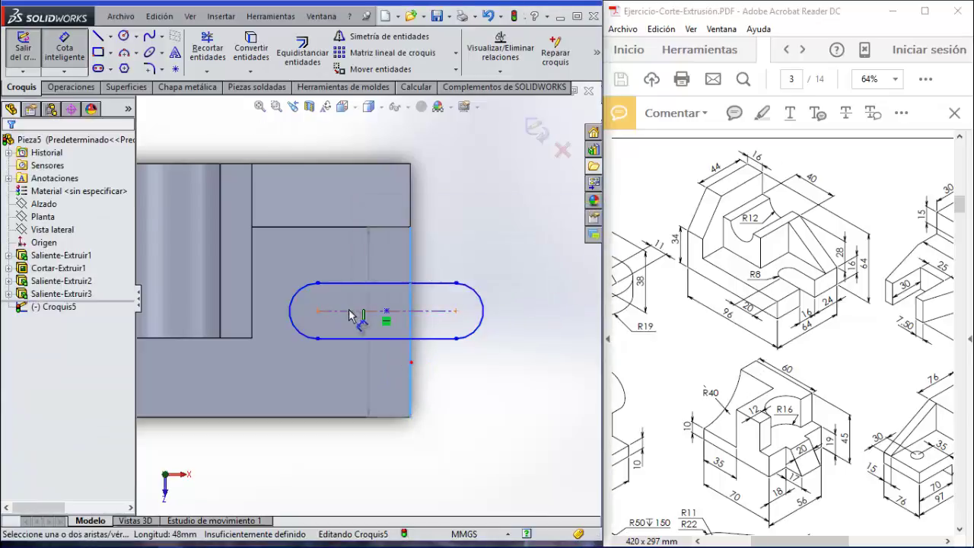
left_click(318, 312)
left_click(355, 369)
type("20")
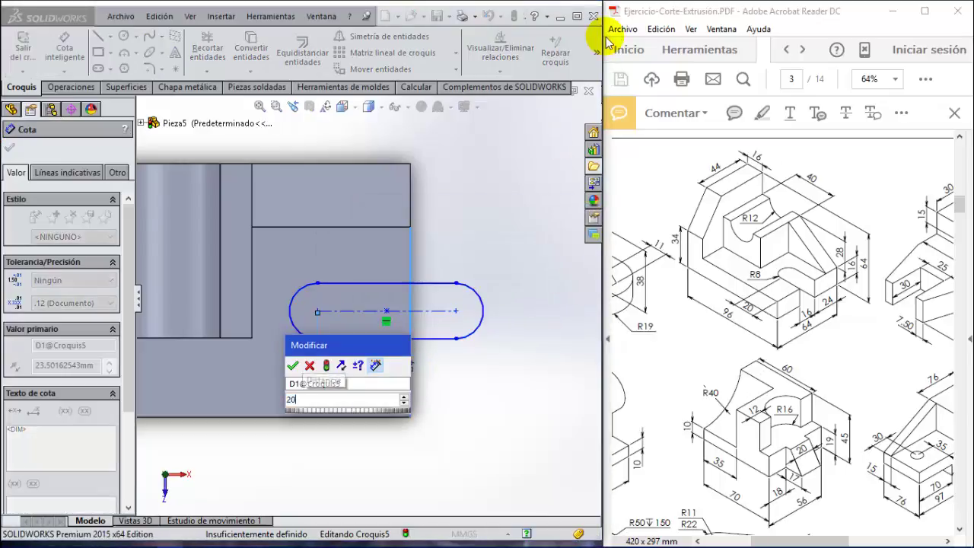
key("Return")
left_click(525, 390)
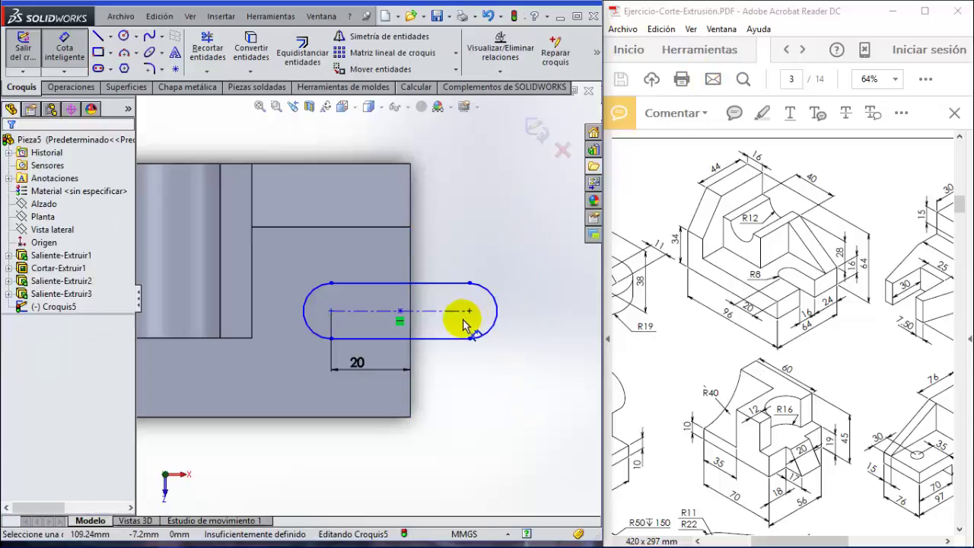
Set the slot width to 16 mm and its distance from the top edge to 24 mm
left_click(433, 287)
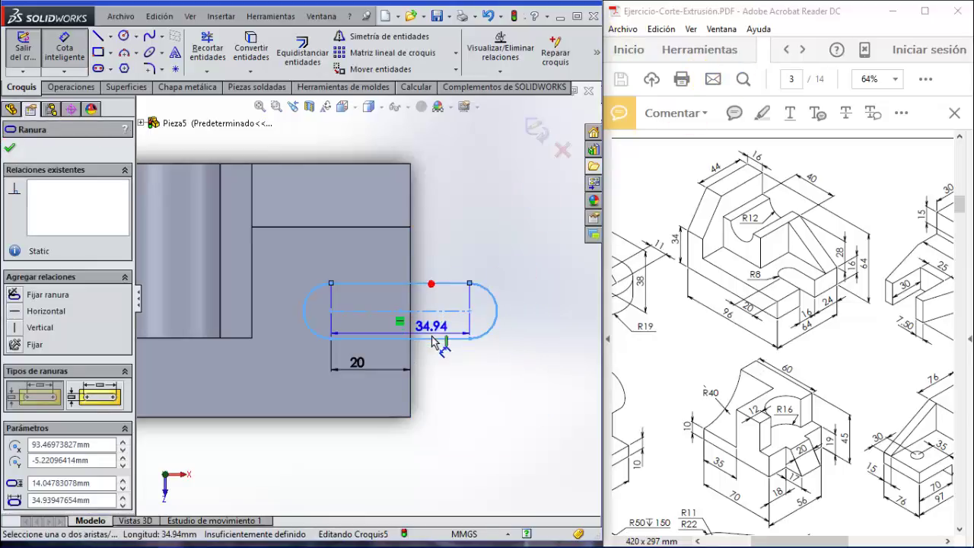
left_click(512, 320)
type("16")
key("Return")
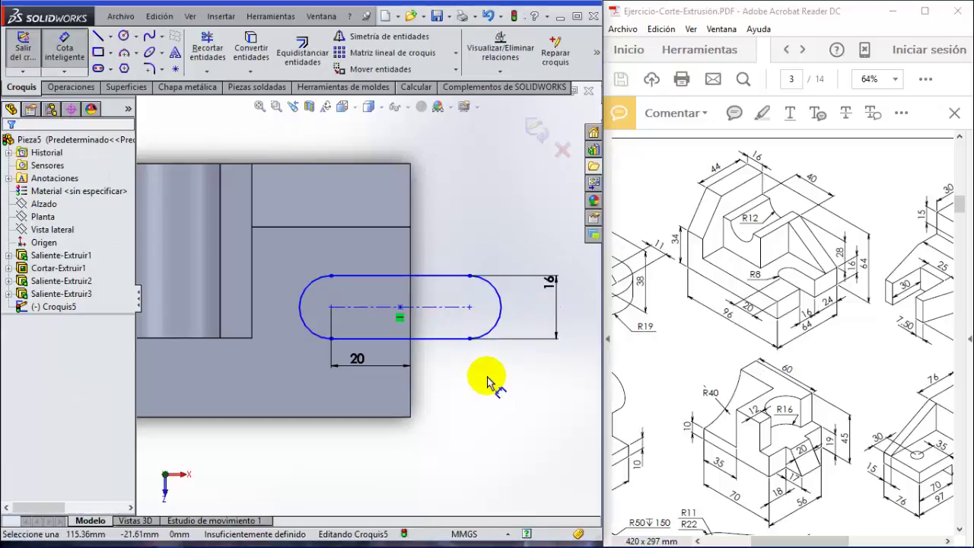
left_click(392, 277)
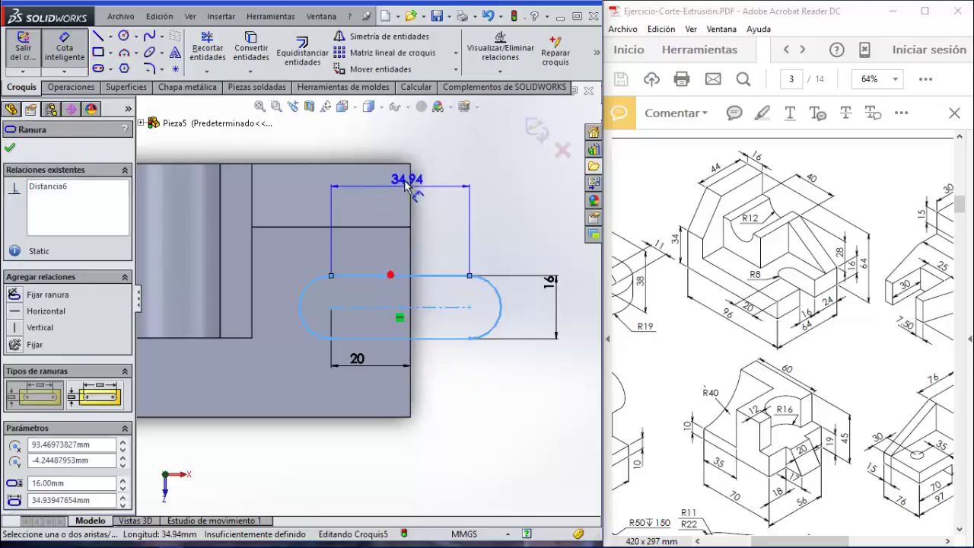
left_click(399, 165)
left_click(477, 185)
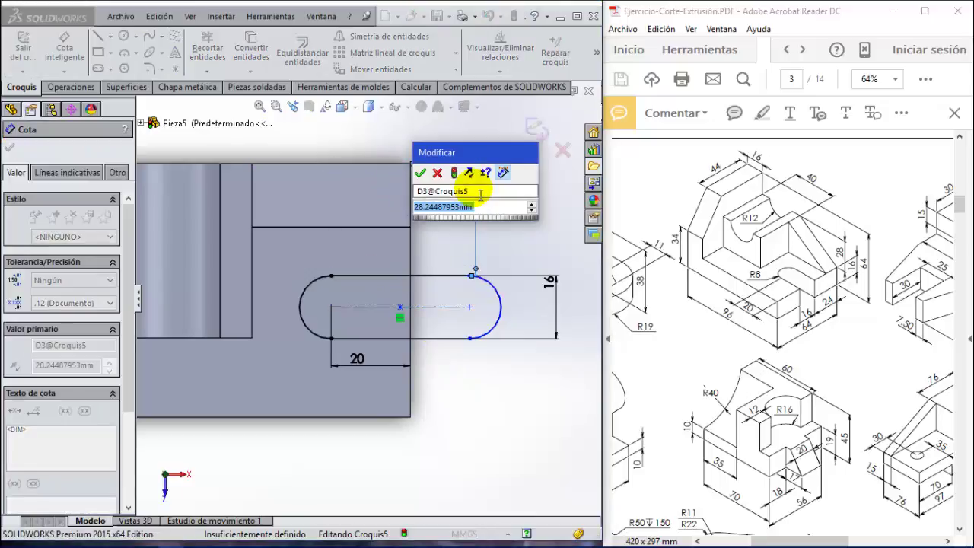
type("24")
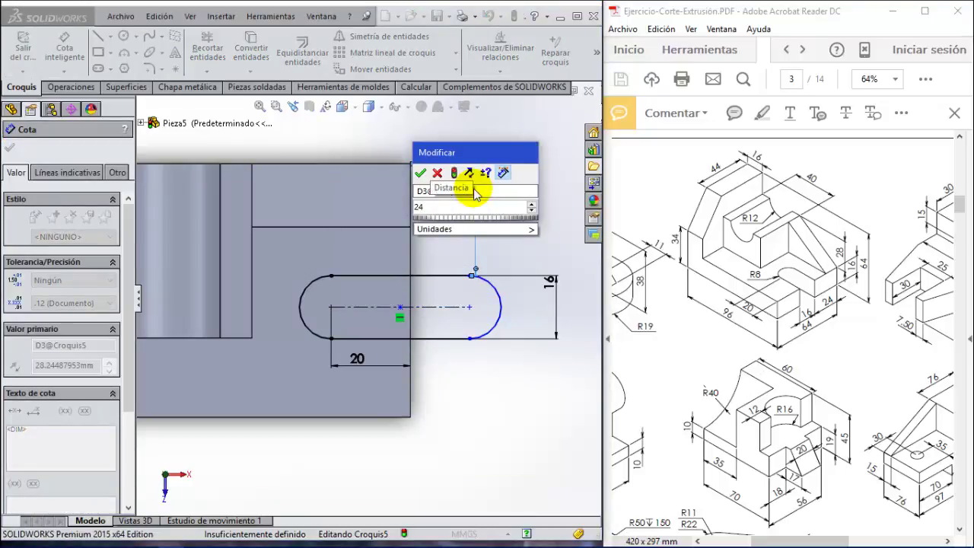
key("Return")
left_click(477, 369)
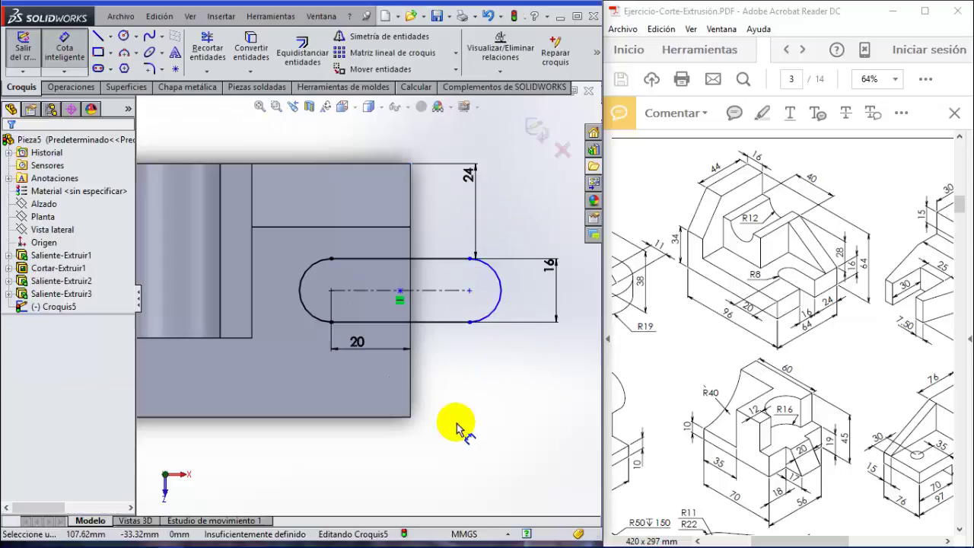
Orbit to inspect the slot sketch and move the 16 width dimension beside the slot
mouse_move(430, 421)
middle_mouse_down()
mouse_move(428, 322)
mouse_move(311, 348)
middle_mouse_up()
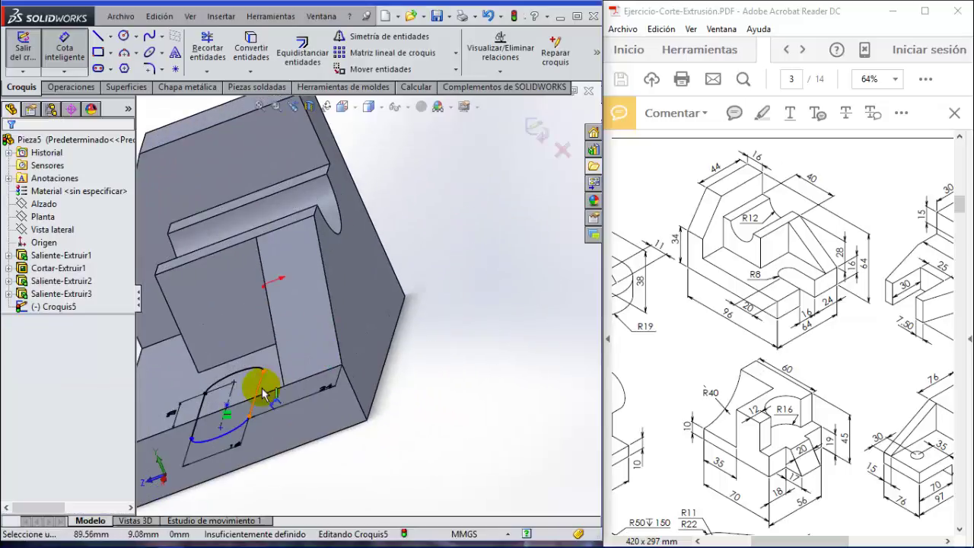
middle_click_drag(262, 413, 309, 414)
mouse_move(479, 374)
middle_mouse_down()
mouse_move(366, 385)
mouse_move(478, 399)
mouse_move(380, 409)
mouse_move(373, 305)
mouse_move(371, 335)
middle_mouse_up()
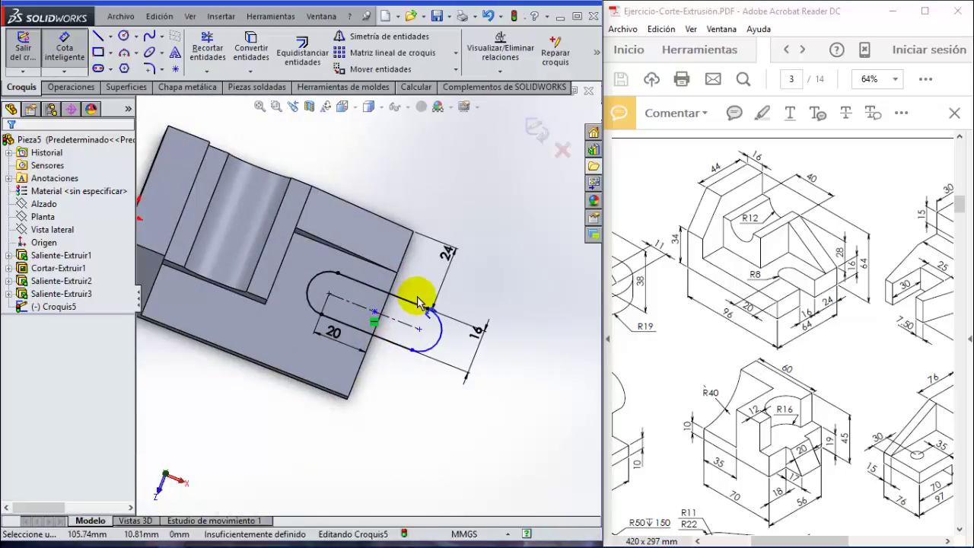
scroll(419, 301, "down", 2)
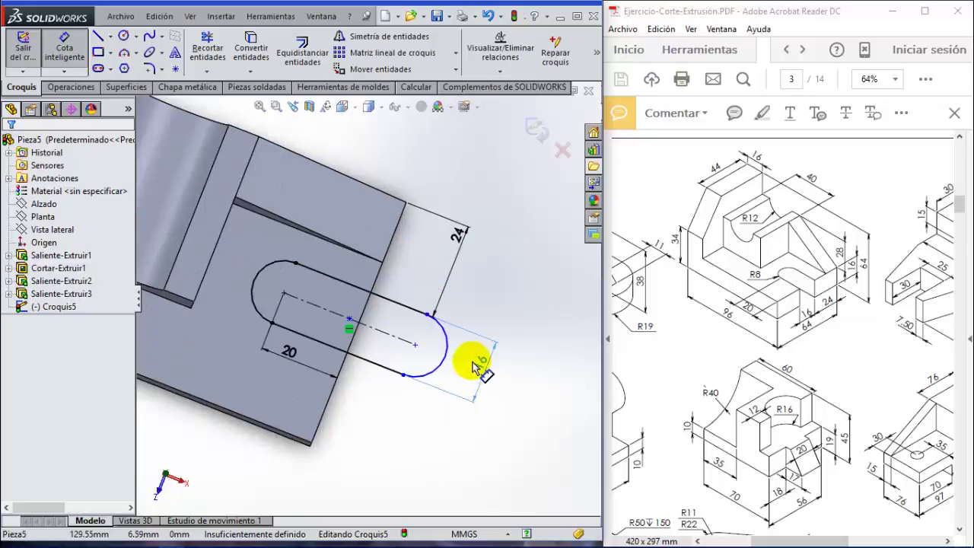
left_click(456, 369)
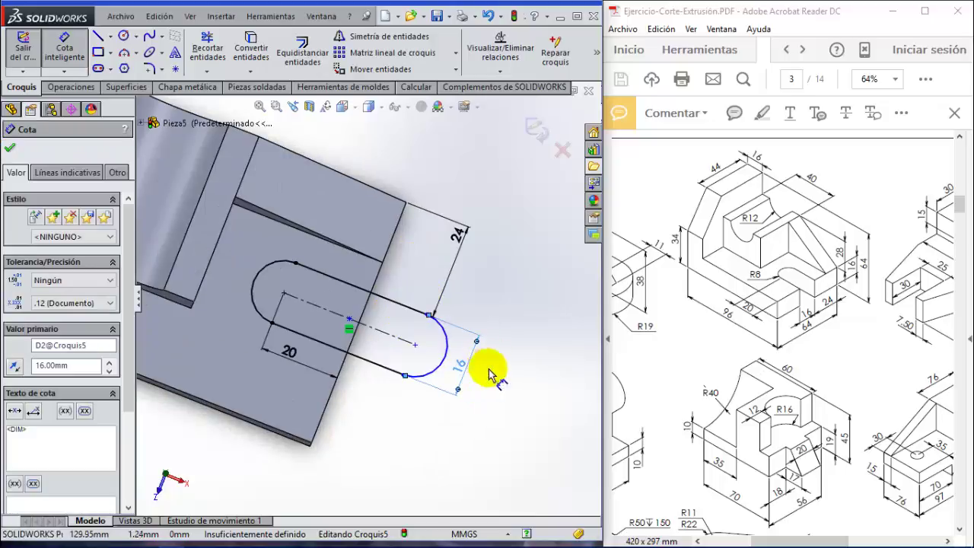
Cut-extrude the slot sketch with Por todo (Through All) and show the part in isometric view
left_click(62, 87)
left_click(245, 60)
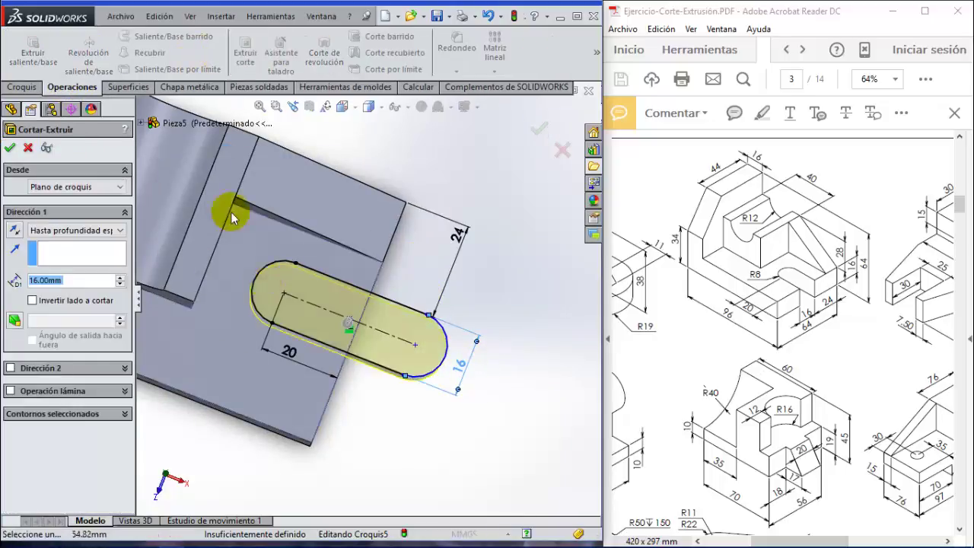
left_click(72, 230)
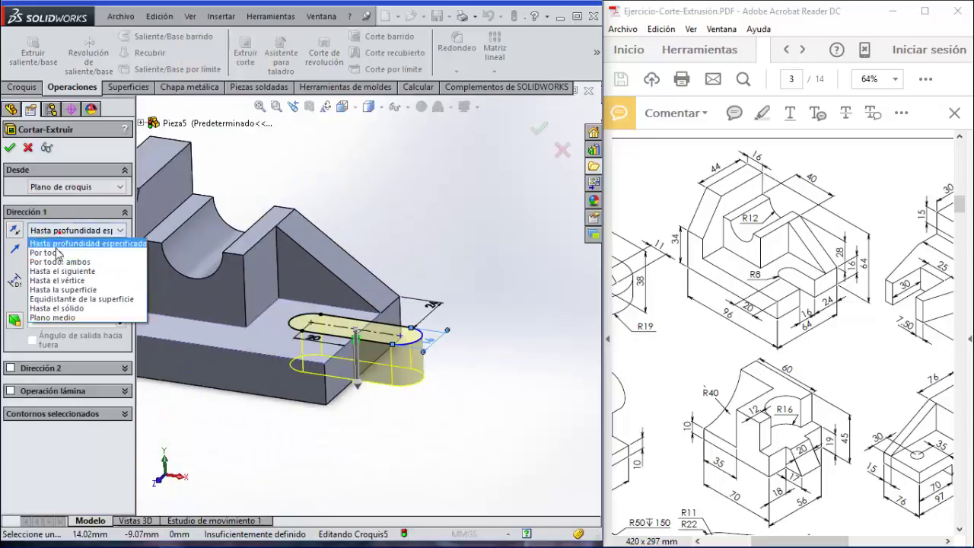
left_click(60, 261)
left_click(67, 230)
left_click(55, 263)
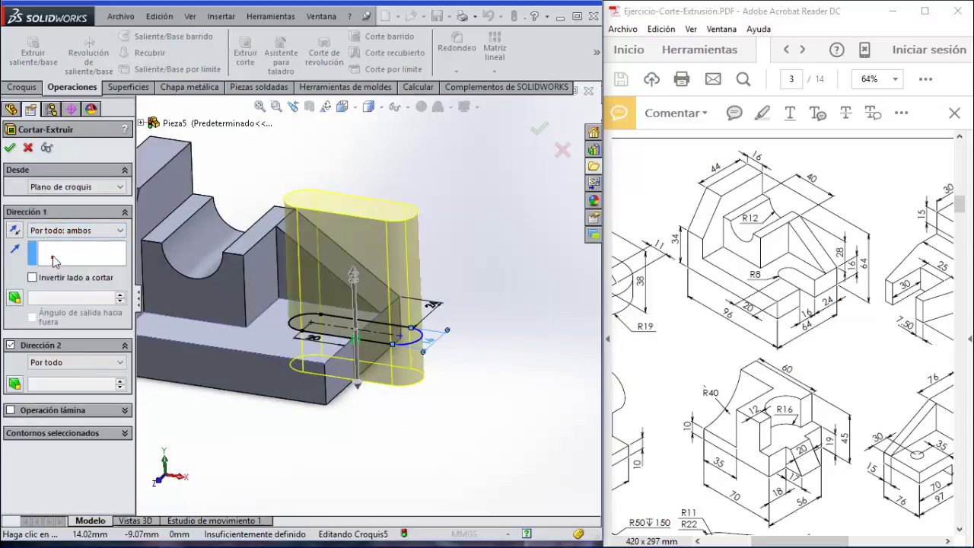
left_click(67, 230)
left_click(46, 252)
mouse_move(431, 376)
middle_mouse_down()
mouse_move(293, 391)
mouse_move(130, 239)
middle_mouse_up()
left_click(67, 230)
left_click(59, 251)
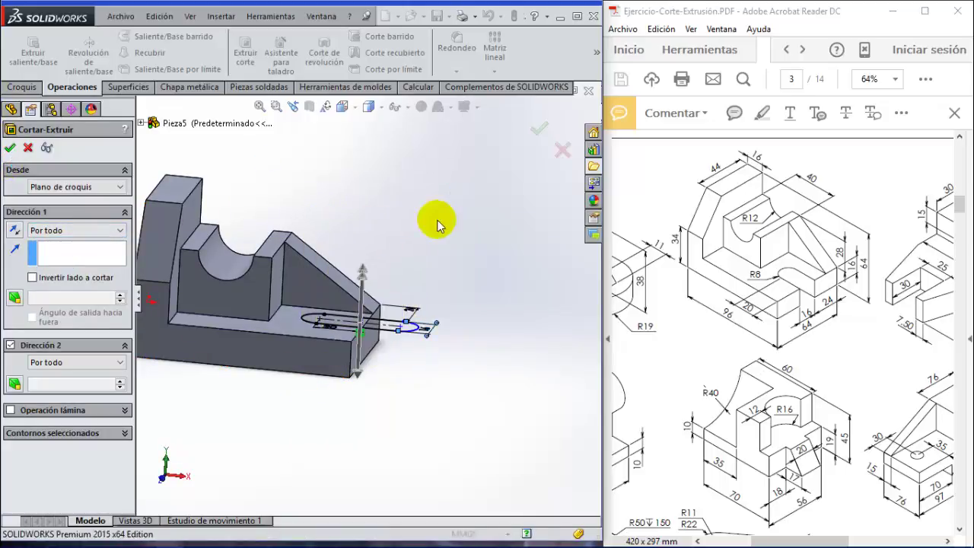
key("space")
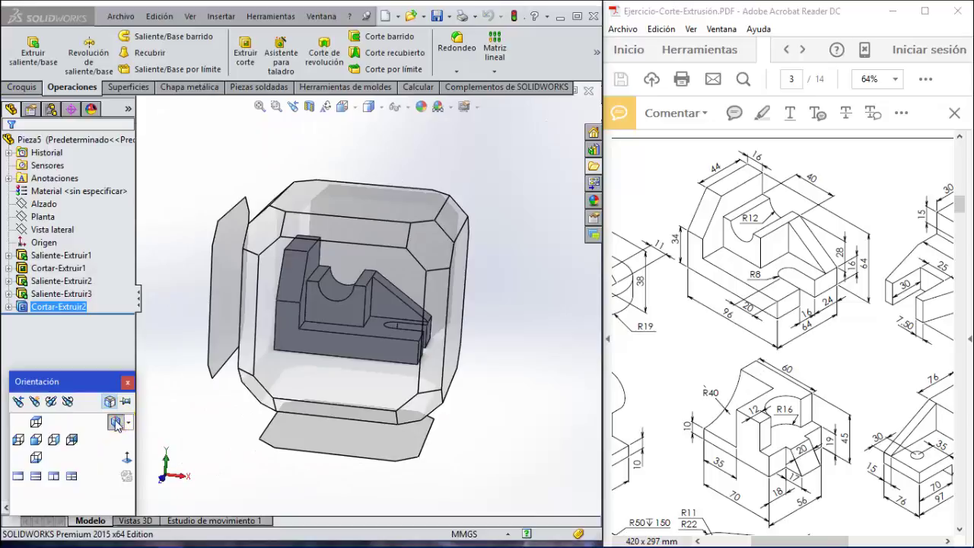
key("ctrl+7")
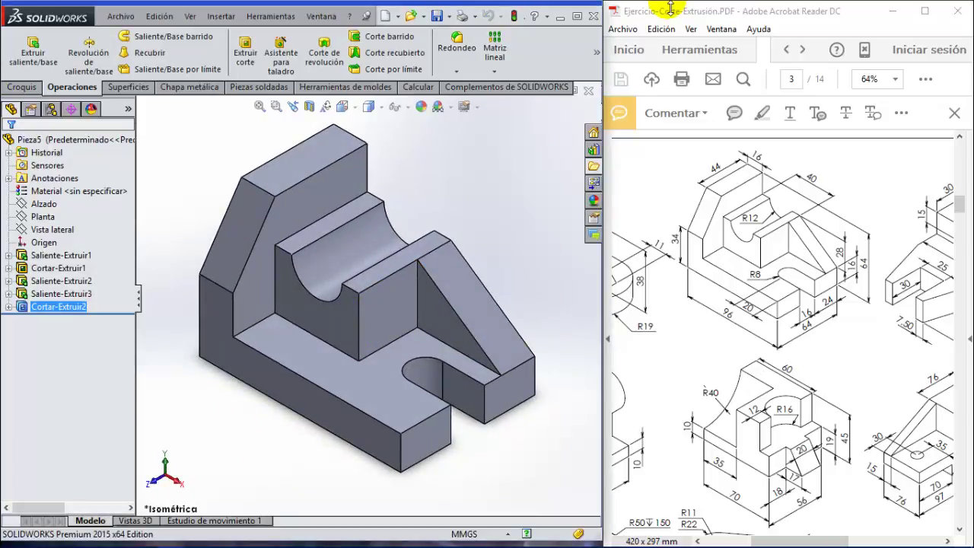